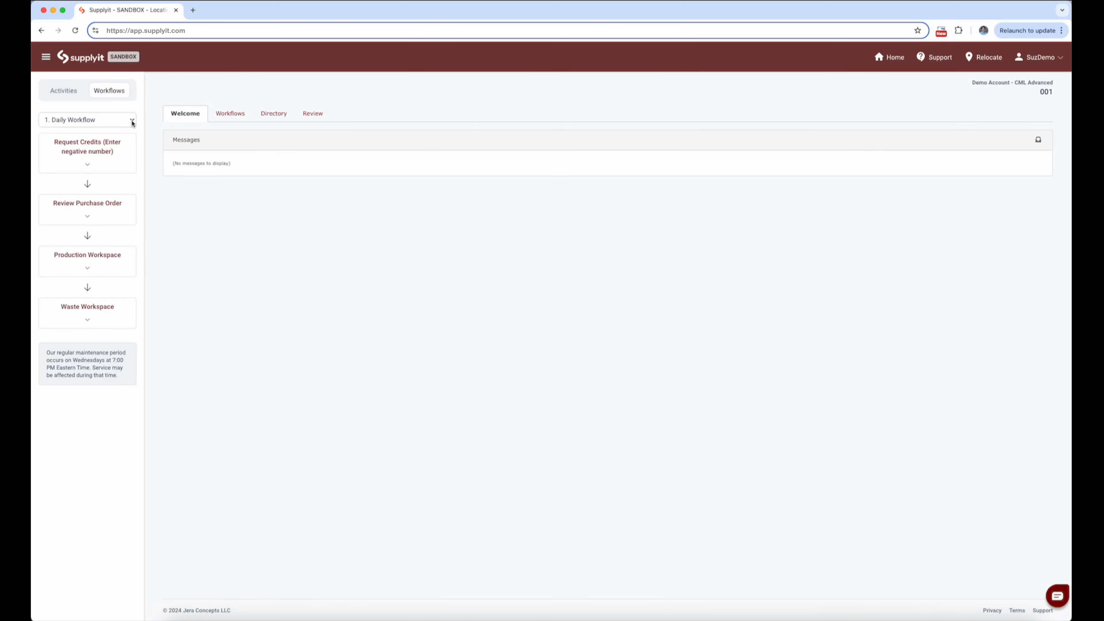
Open the CML AM Production purchase order template for editing from the Order Admin workflow.
{"action": "left_click", "coordinate": [132, 122]}
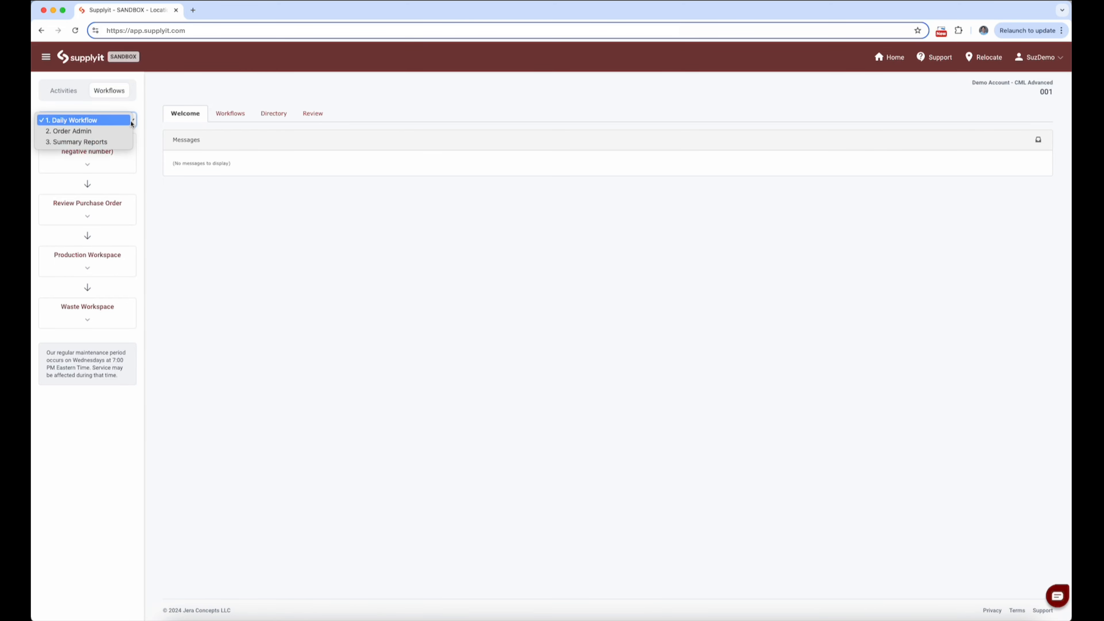
{"action": "left_click", "coordinate": [117, 132]}
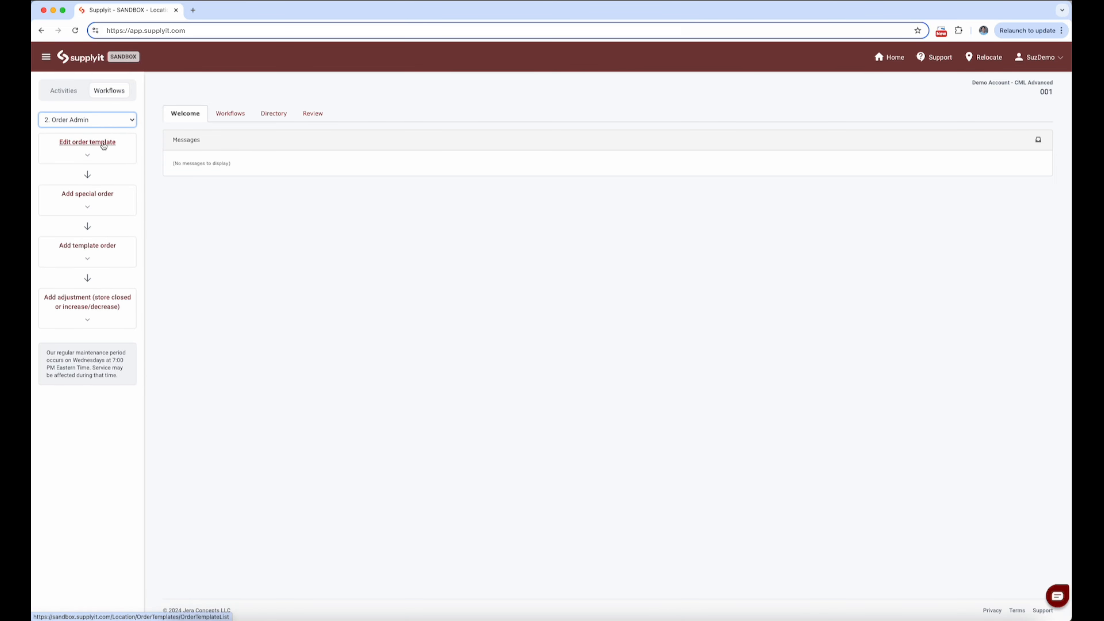
{"action": "left_click", "coordinate": [103, 145]}
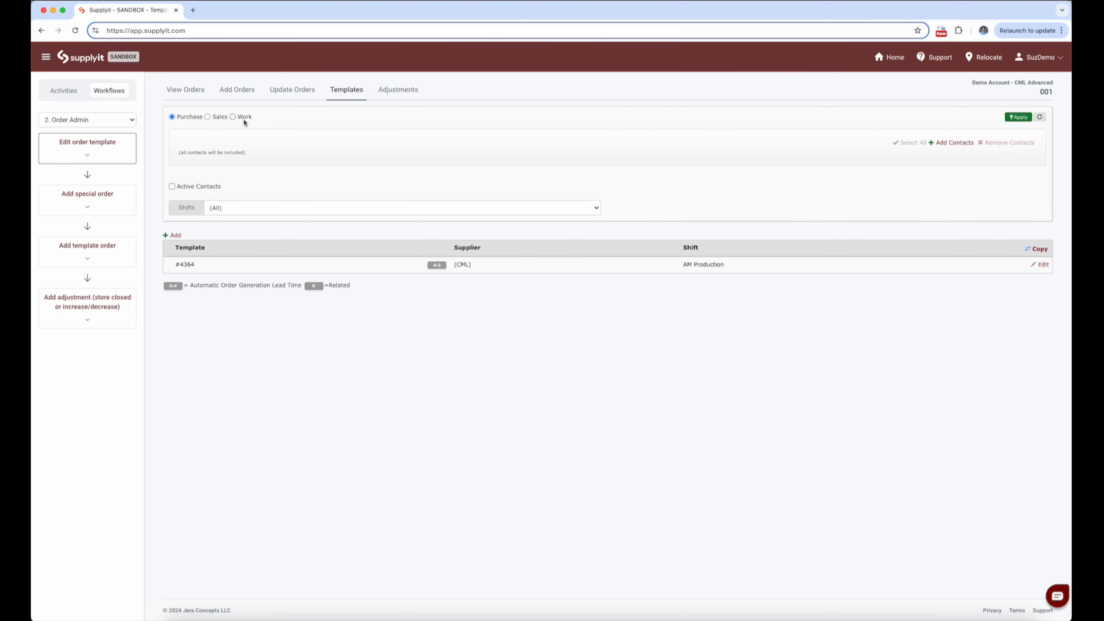
{"action": "left_click", "coordinate": [1042, 265]}
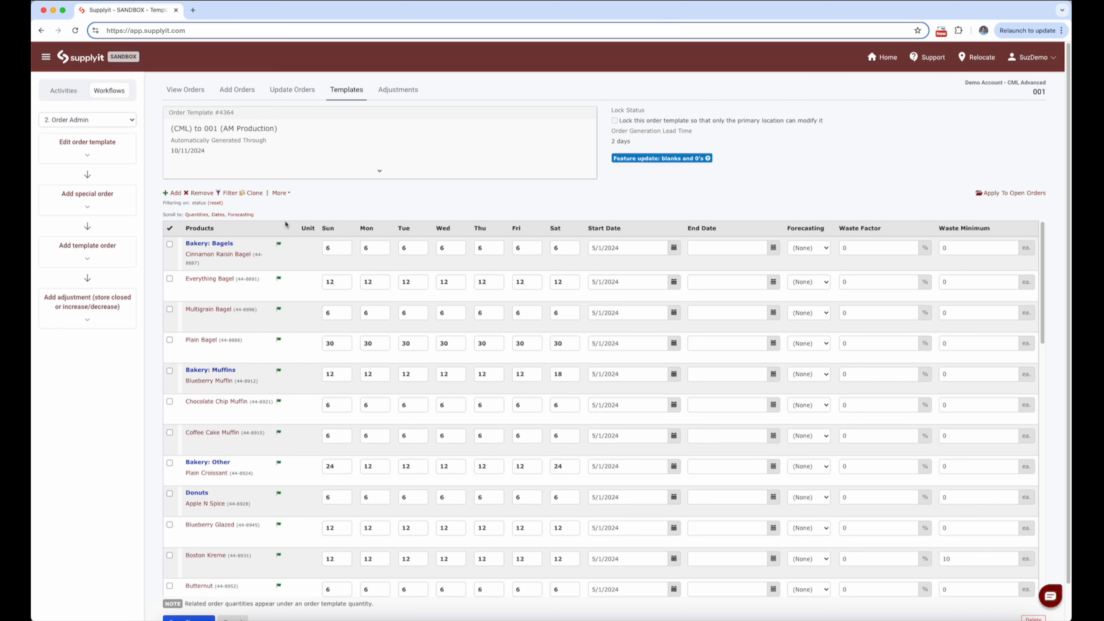
Display the supplier rules in the order template and review the products' minimum, maximum and rounding rules.
{"action": "left_click", "coordinate": [286, 194]}
{"action": "left_click", "coordinate": [303, 231]}
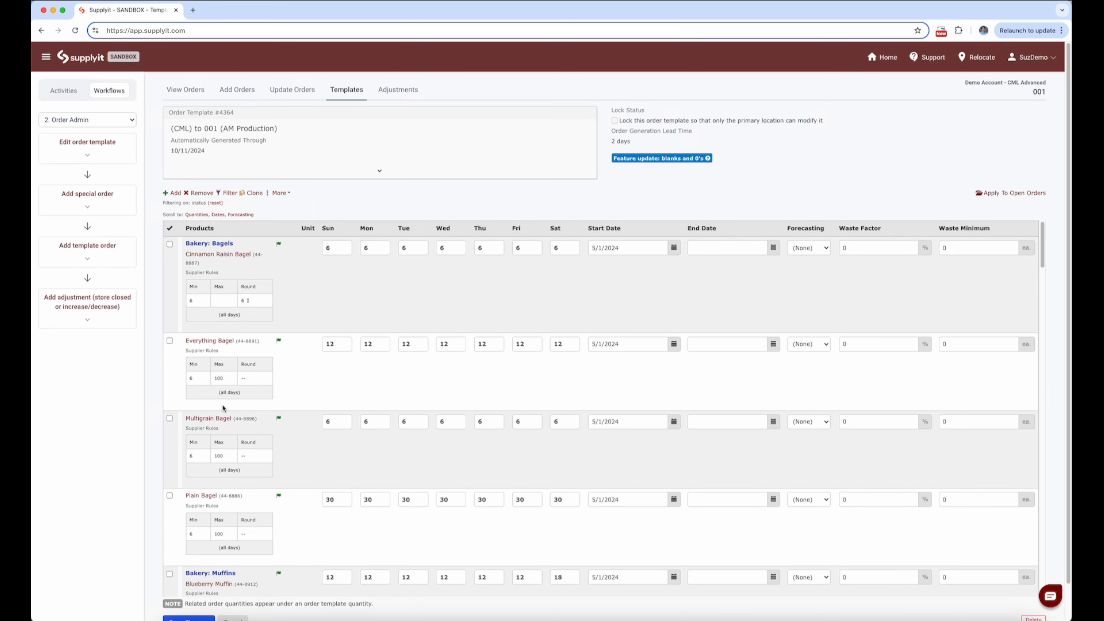
{"action": "scroll", "coordinate": [225, 411], "scroll_direction": "down", "scroll_amount": 5}
{"action": "scroll", "coordinate": [229, 440], "scroll_direction": "down", "scroll_amount": 10}
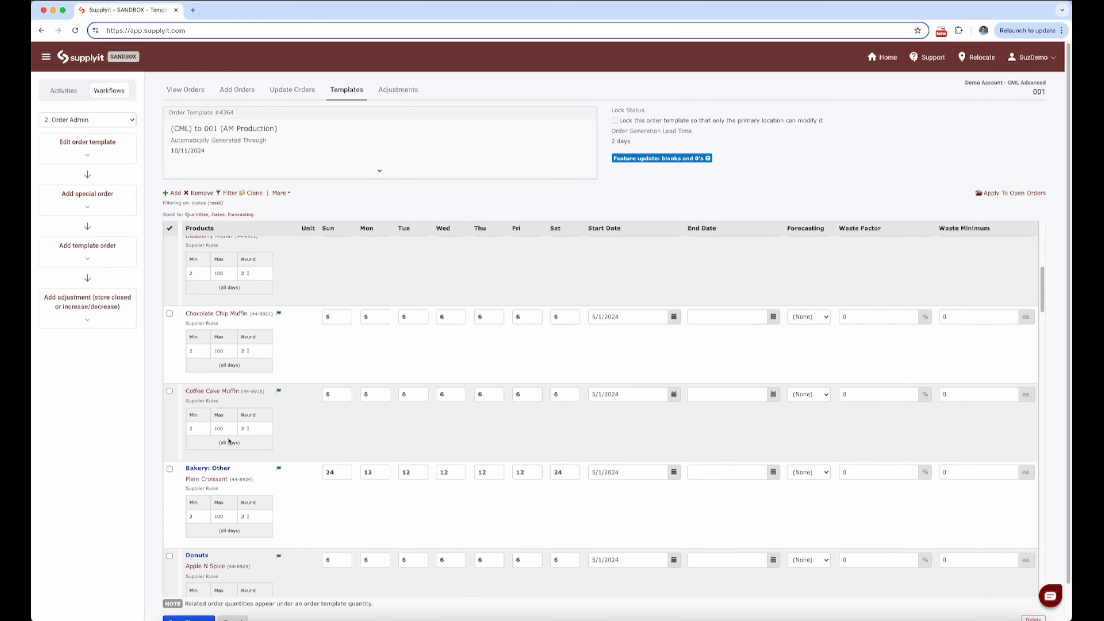
{"action": "scroll", "coordinate": [232, 446], "scroll_direction": "down", "scroll_amount": 3}
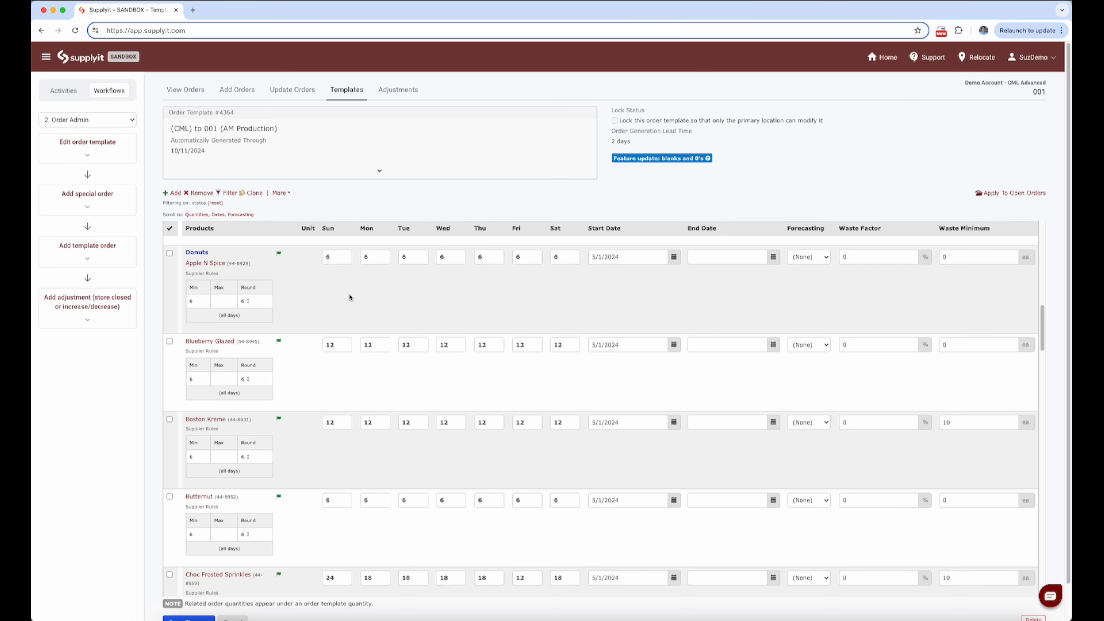
{"action": "scroll", "coordinate": [885, 391], "scroll_direction": "up", "scroll_amount": 10}
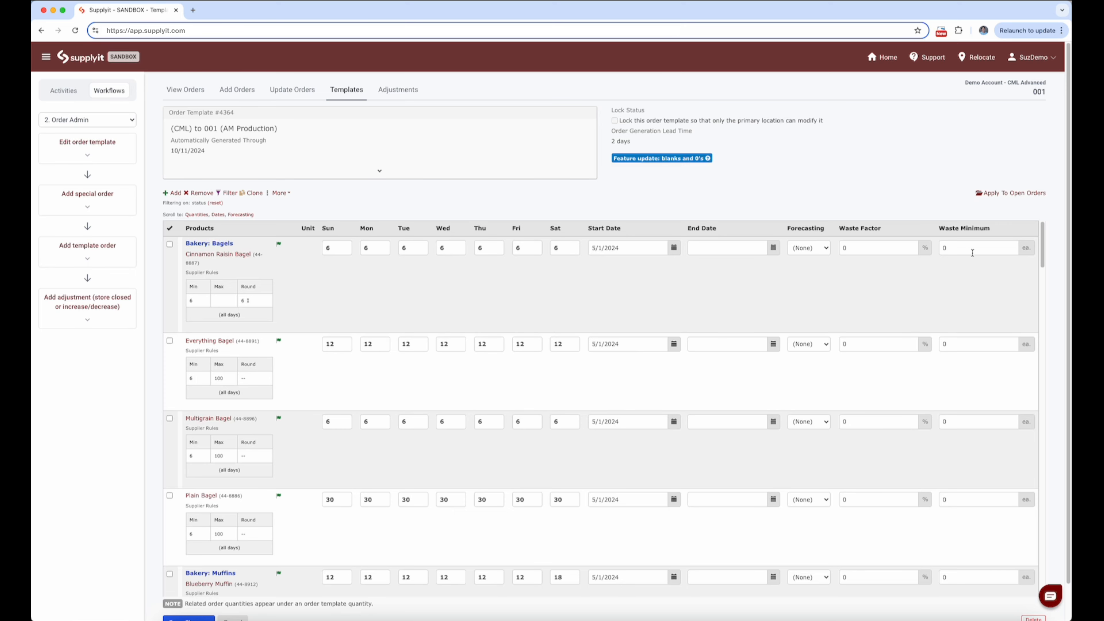
Examine the Waste Minimum values of all products from bagels to Munchkins and save the order template.
{"action": "scroll", "coordinate": [964, 408], "scroll_direction": "down", "scroll_amount": 5}
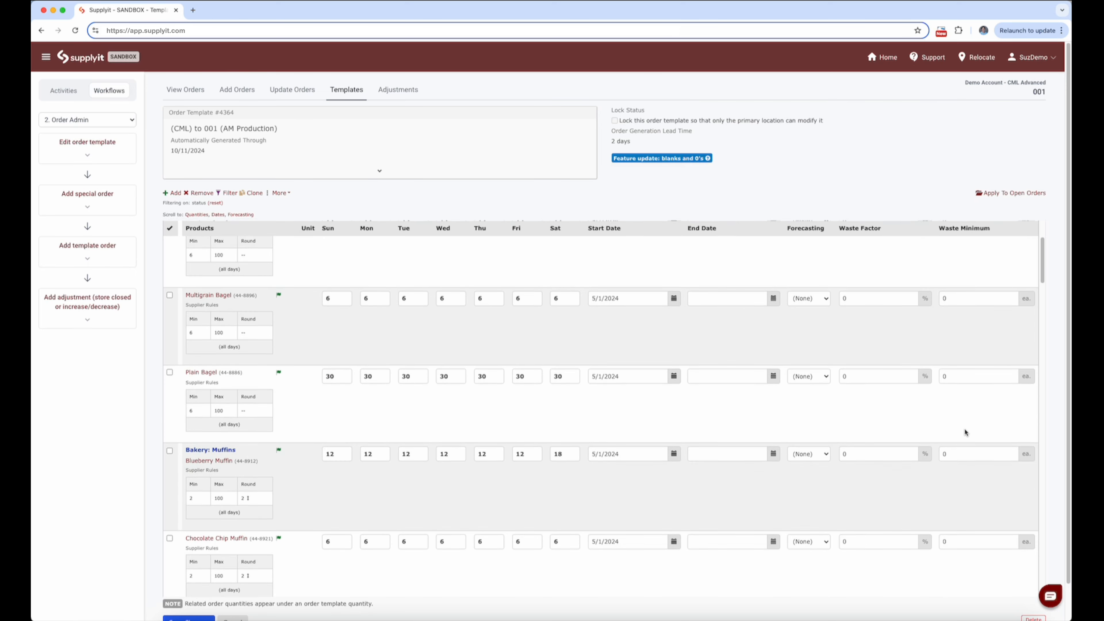
{"action": "scroll", "coordinate": [964, 463], "scroll_direction": "down", "scroll_amount": 10}
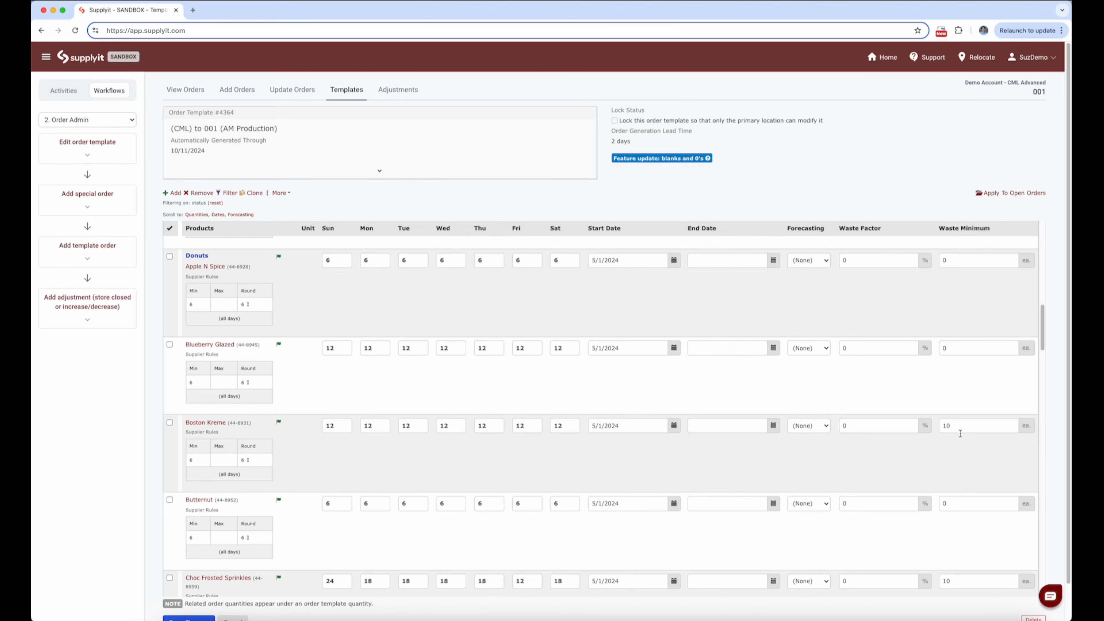
{"action": "scroll", "coordinate": [967, 543], "scroll_direction": "down", "scroll_amount": 2}
{"action": "scroll", "coordinate": [968, 539], "scroll_direction": "down", "scroll_amount": 2}
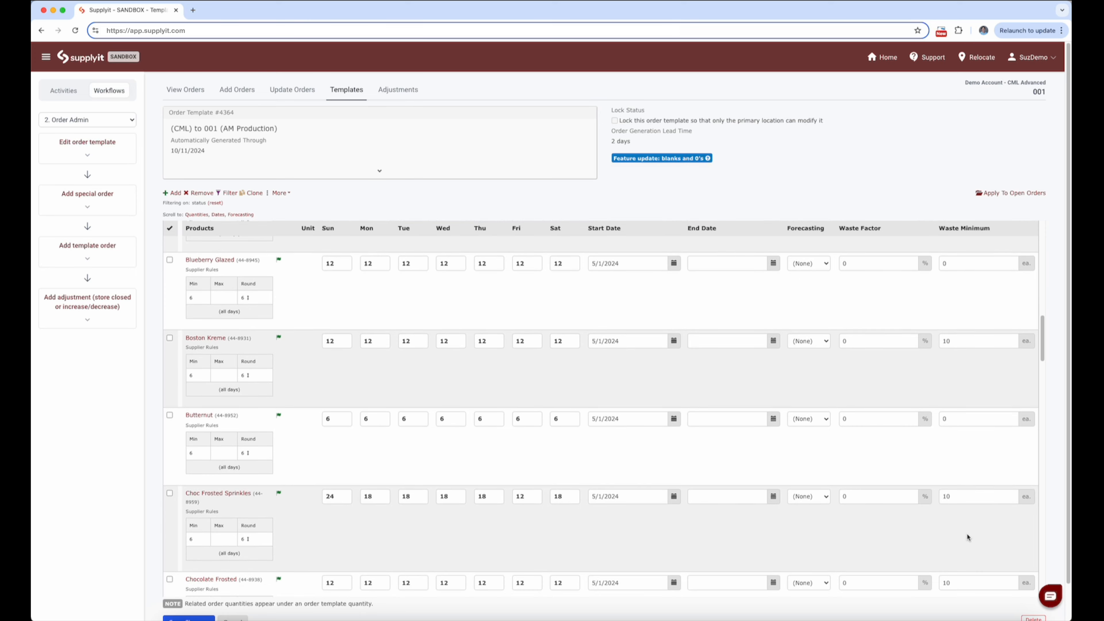
{"action": "scroll", "coordinate": [969, 506], "scroll_direction": "down", "scroll_amount": 2}
{"action": "scroll", "coordinate": [970, 513], "scroll_direction": "down", "scroll_amount": 1}
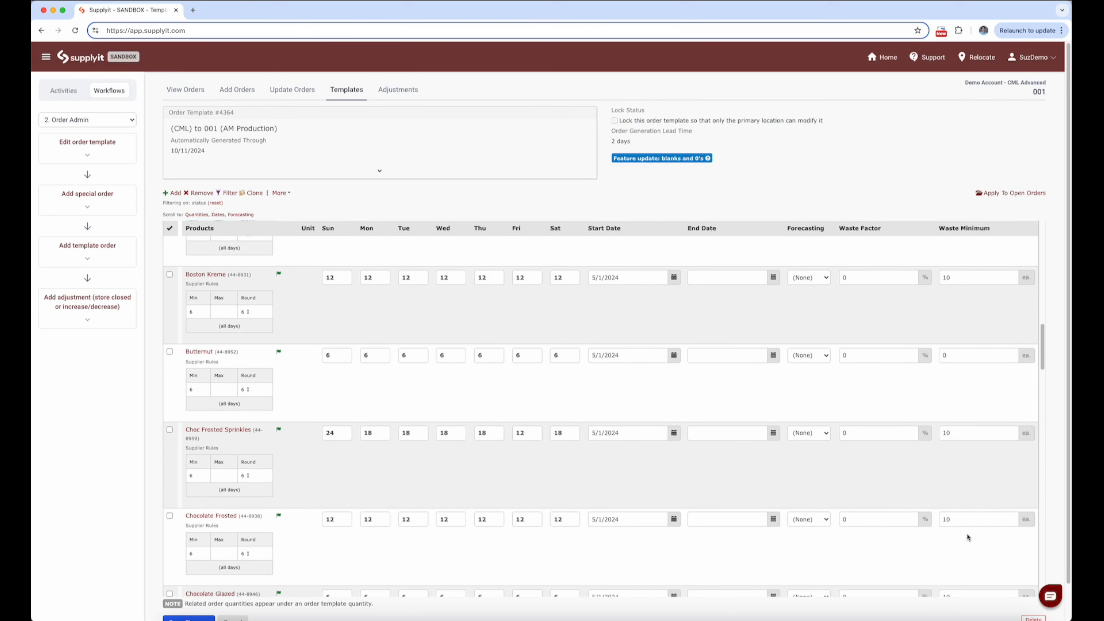
{"action": "scroll", "coordinate": [977, 547], "scroll_direction": "down", "scroll_amount": 2}
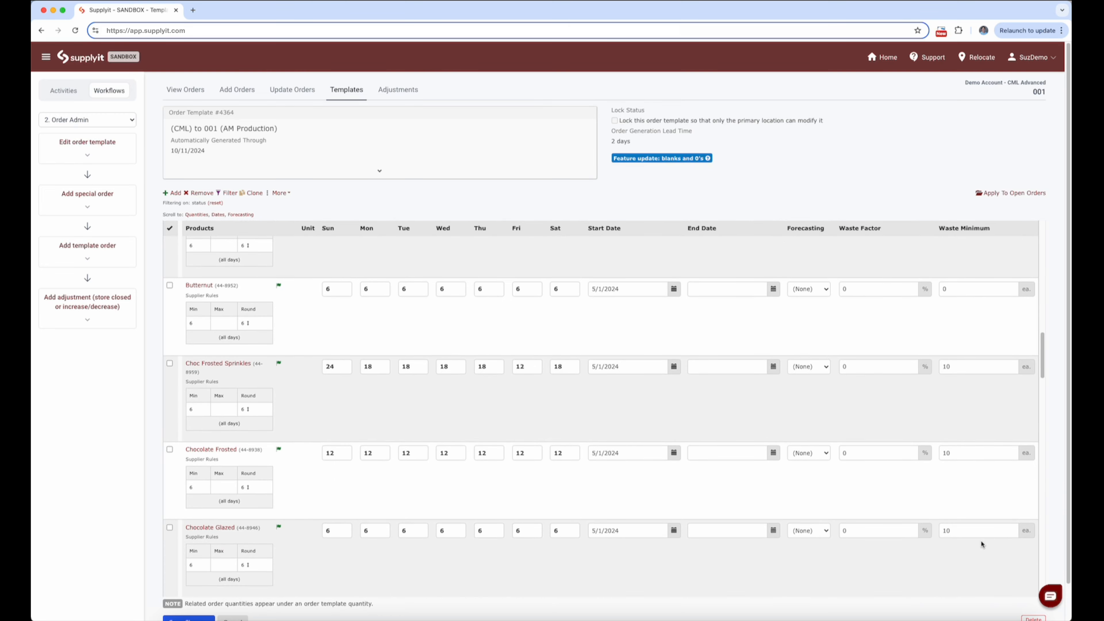
{"action": "scroll", "coordinate": [980, 545], "scroll_direction": "down", "scroll_amount": 8}
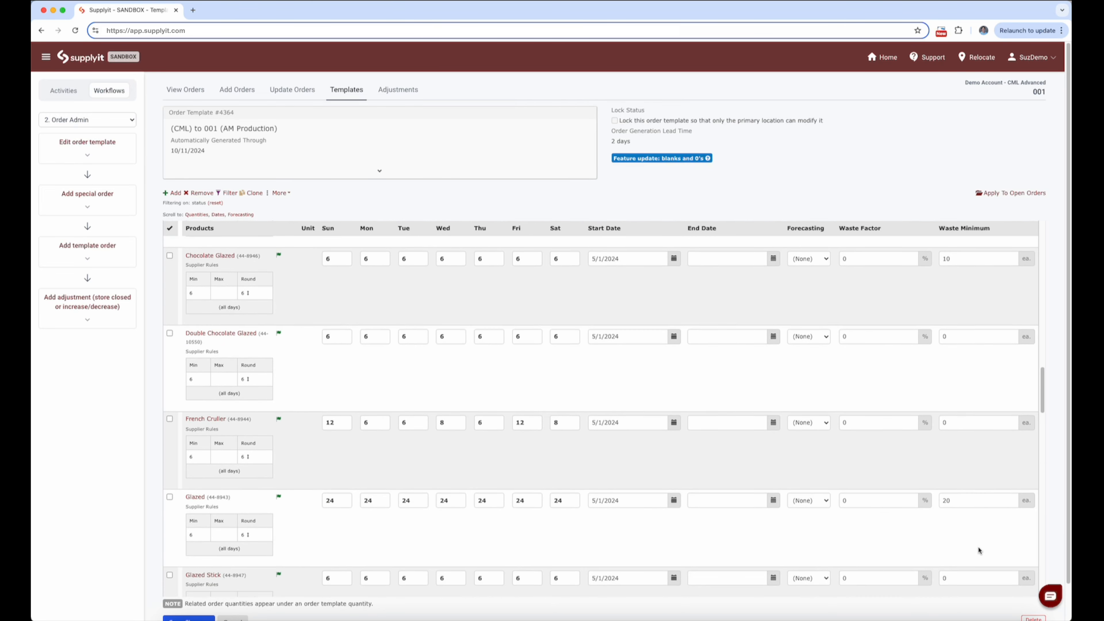
{"action": "scroll", "coordinate": [978, 550], "scroll_direction": "down", "scroll_amount": 1}
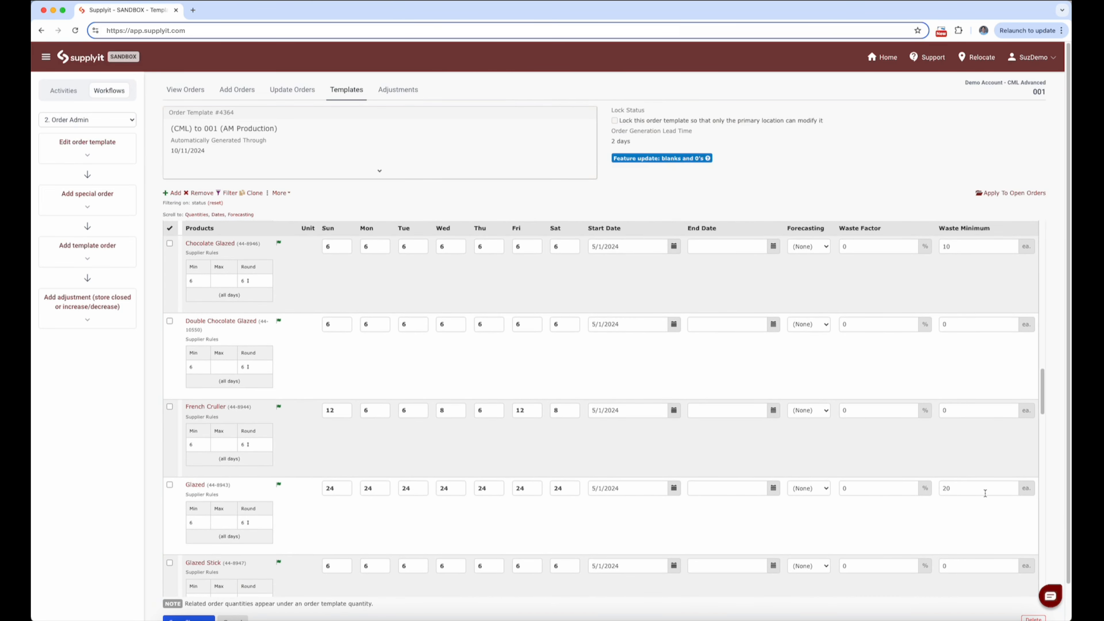
{"action": "scroll", "coordinate": [980, 496], "scroll_direction": "down", "scroll_amount": 8}
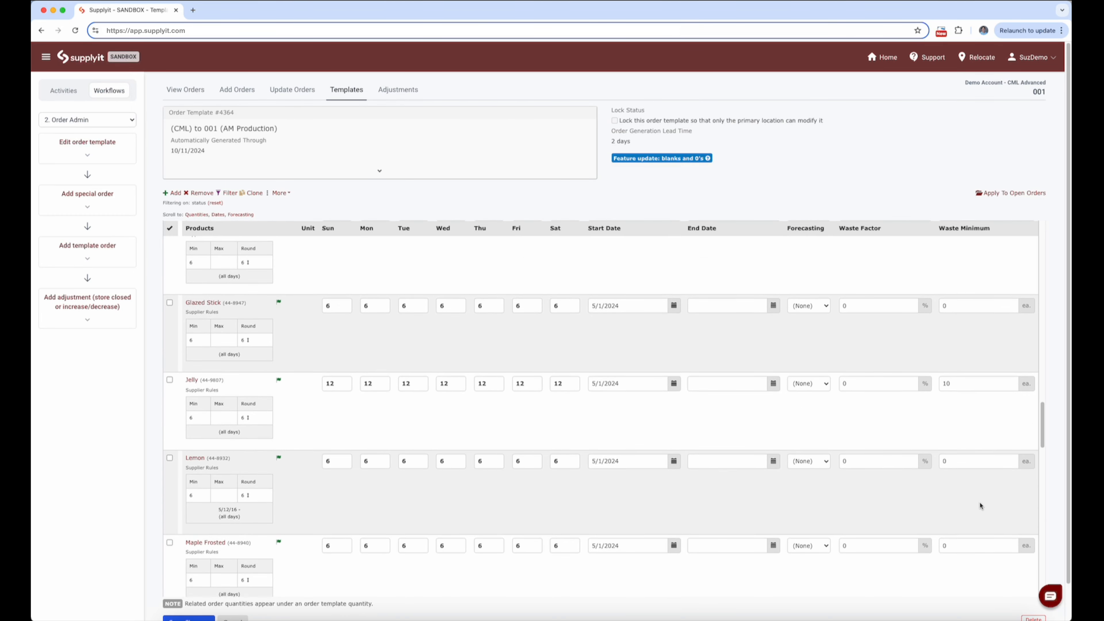
{"action": "scroll", "coordinate": [978, 509], "scroll_direction": "down", "scroll_amount": 15}
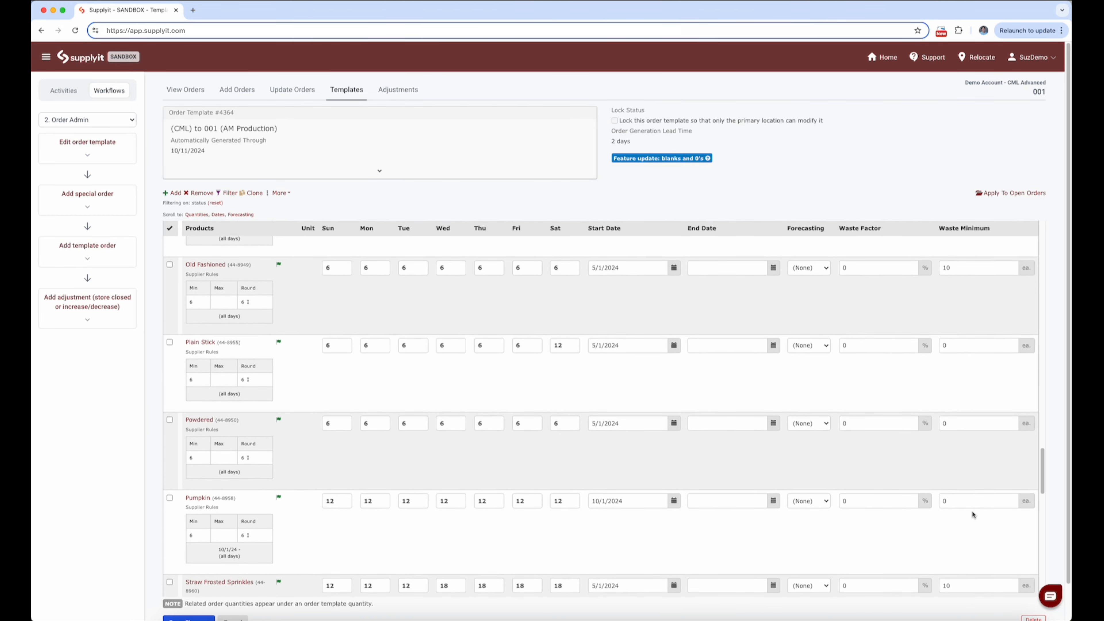
{"action": "scroll", "coordinate": [971, 513], "scroll_direction": "down", "scroll_amount": 3}
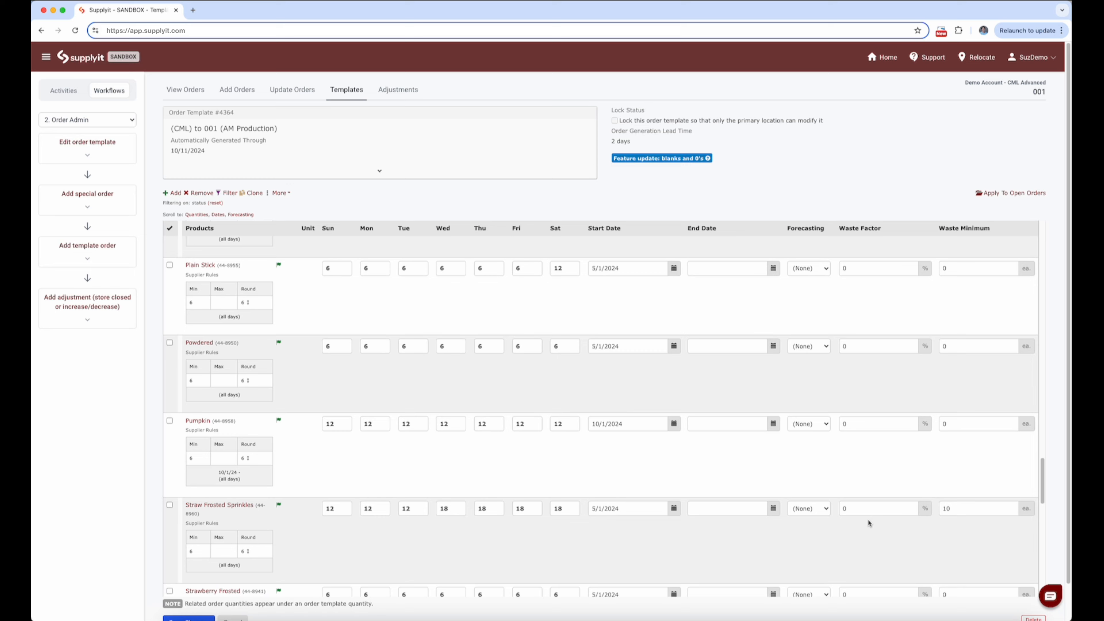
{"action": "scroll", "coordinate": [868, 523], "scroll_direction": "down", "scroll_amount": 15}
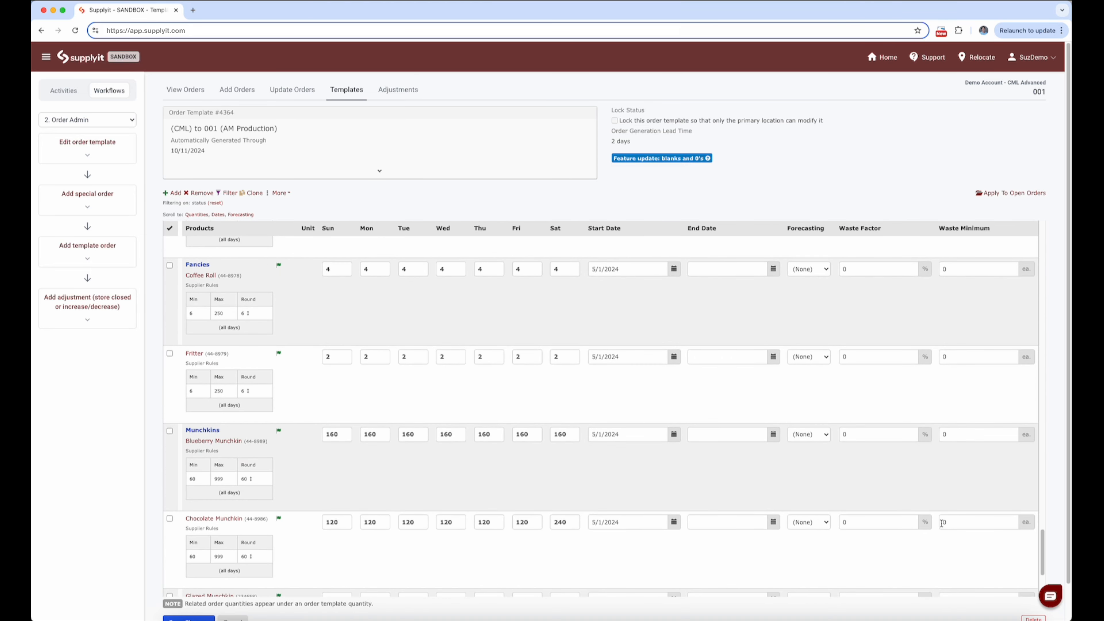
{"action": "scroll", "coordinate": [941, 523], "scroll_direction": "down", "scroll_amount": 5}
{"action": "scroll", "coordinate": [914, 528], "scroll_direction": "down", "scroll_amount": 2}
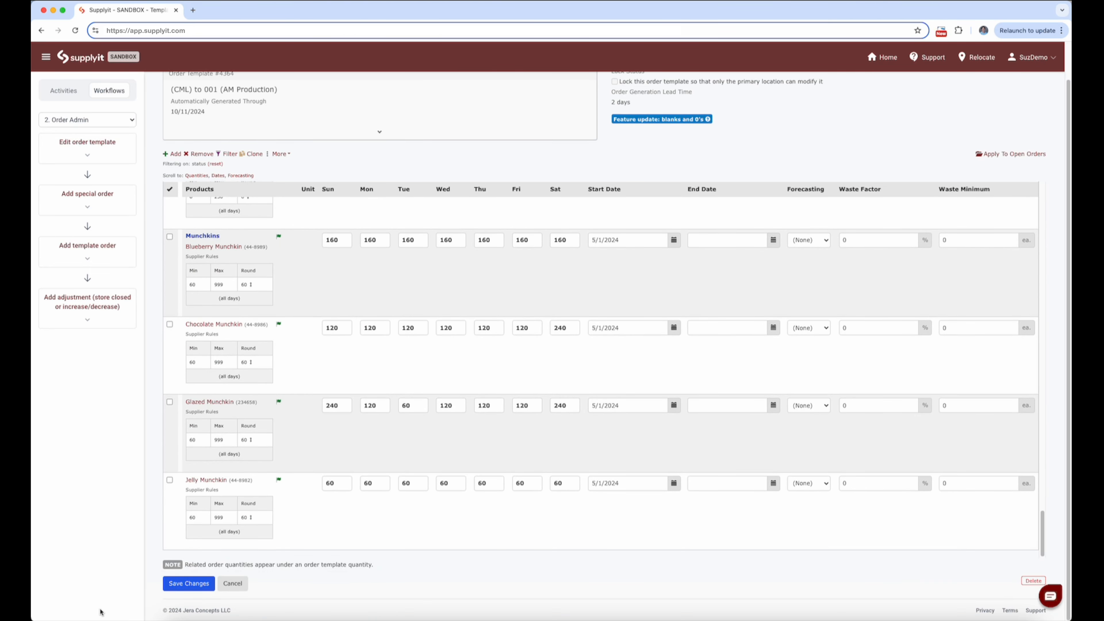
{"action": "left_click", "coordinate": [194, 582]}
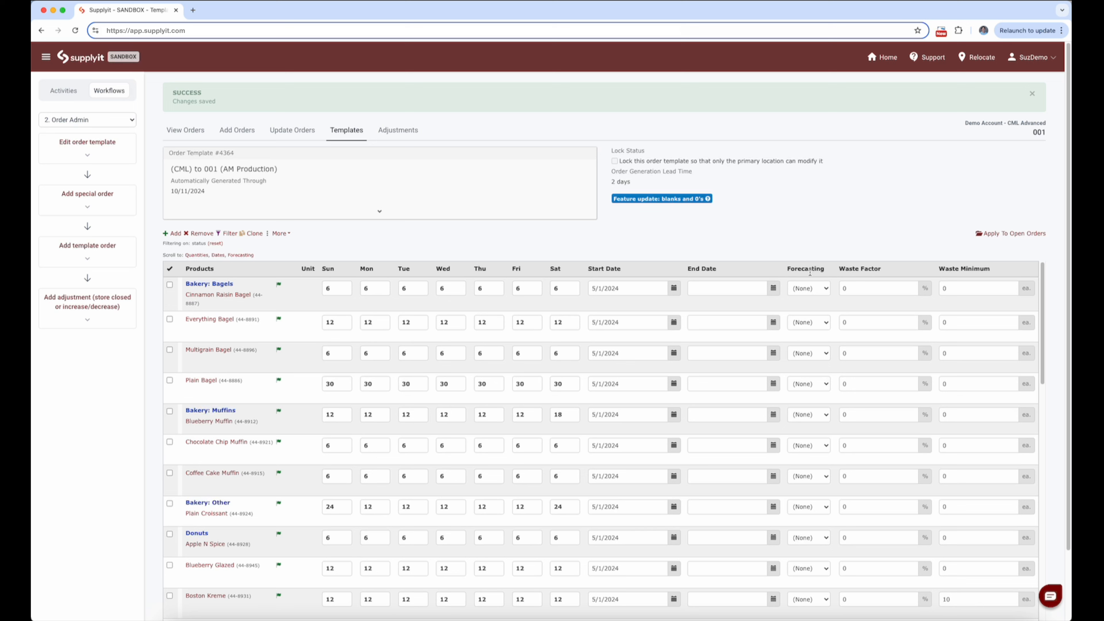
Set Forecasting to SMART for the Cinnamon Raisin, Everything, Multigrain and Plain Bagels.
{"action": "left_click", "coordinate": [824, 288]}
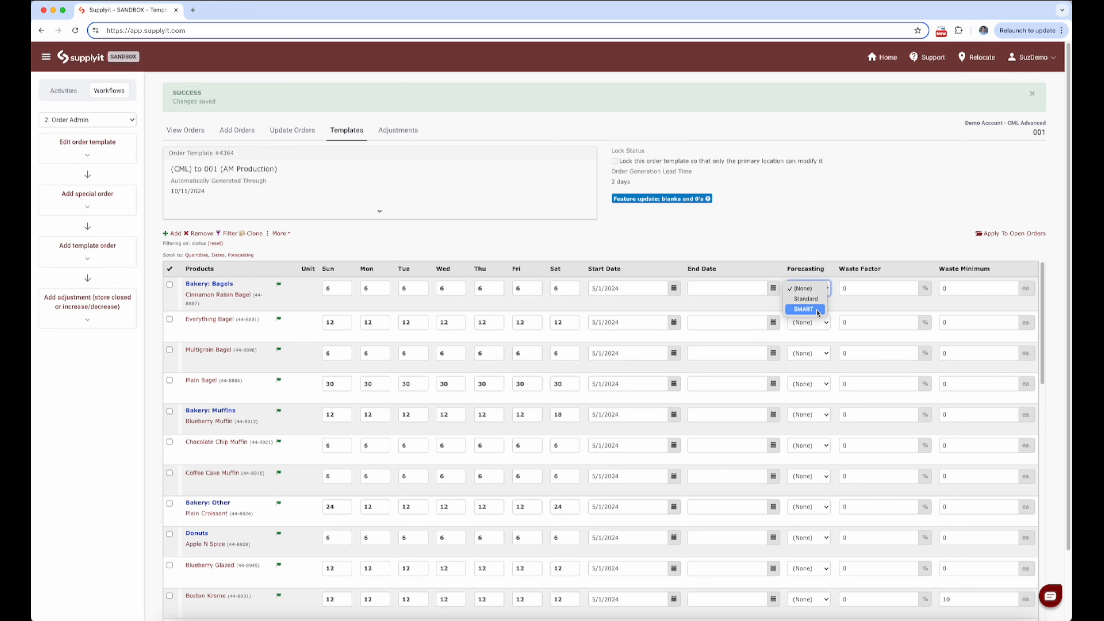
{"action": "left_click", "coordinate": [816, 309]}
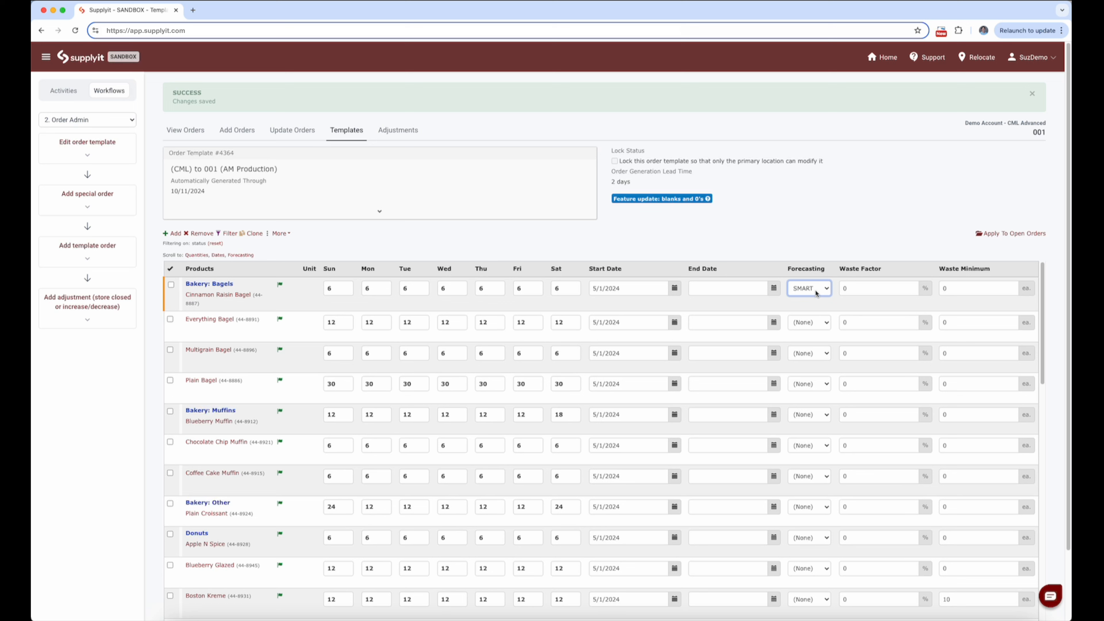
{"action": "left_click", "coordinate": [814, 324]}
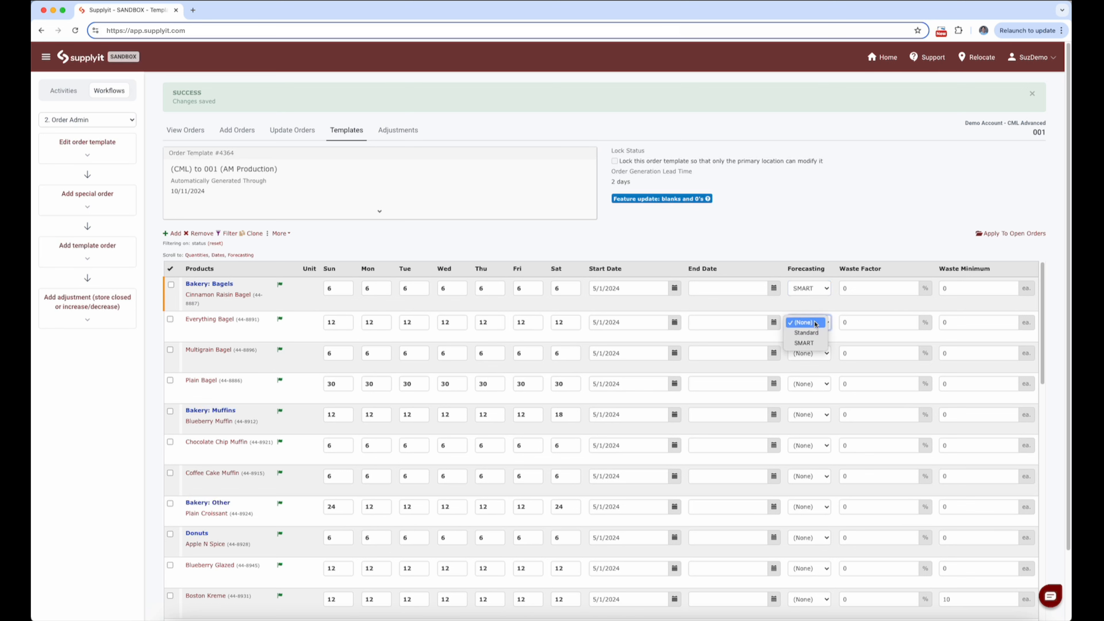
{"action": "left_click", "coordinate": [812, 344]}
{"action": "left_click", "coordinate": [814, 354]}
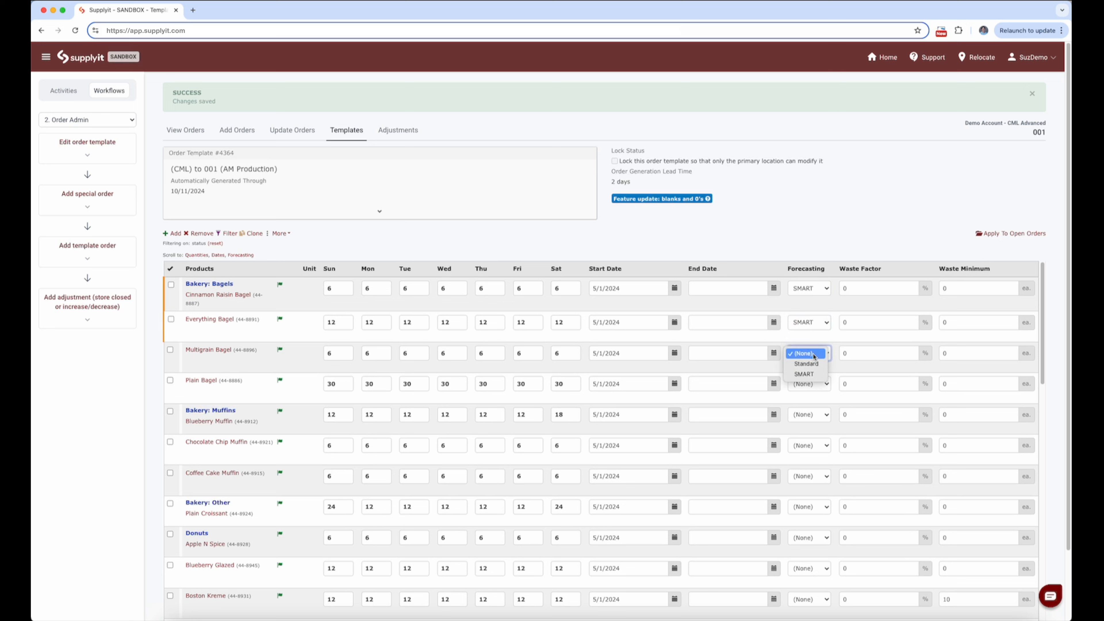
{"action": "left_click", "coordinate": [812, 374]}
{"action": "left_click", "coordinate": [810, 384]}
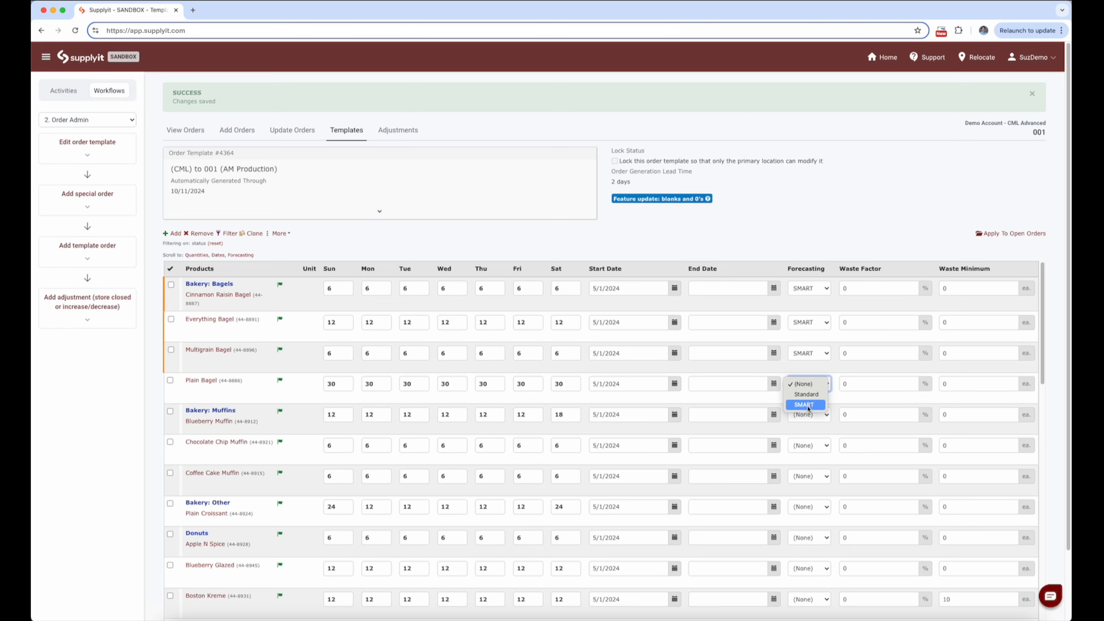
{"action": "left_click", "coordinate": [808, 405]}
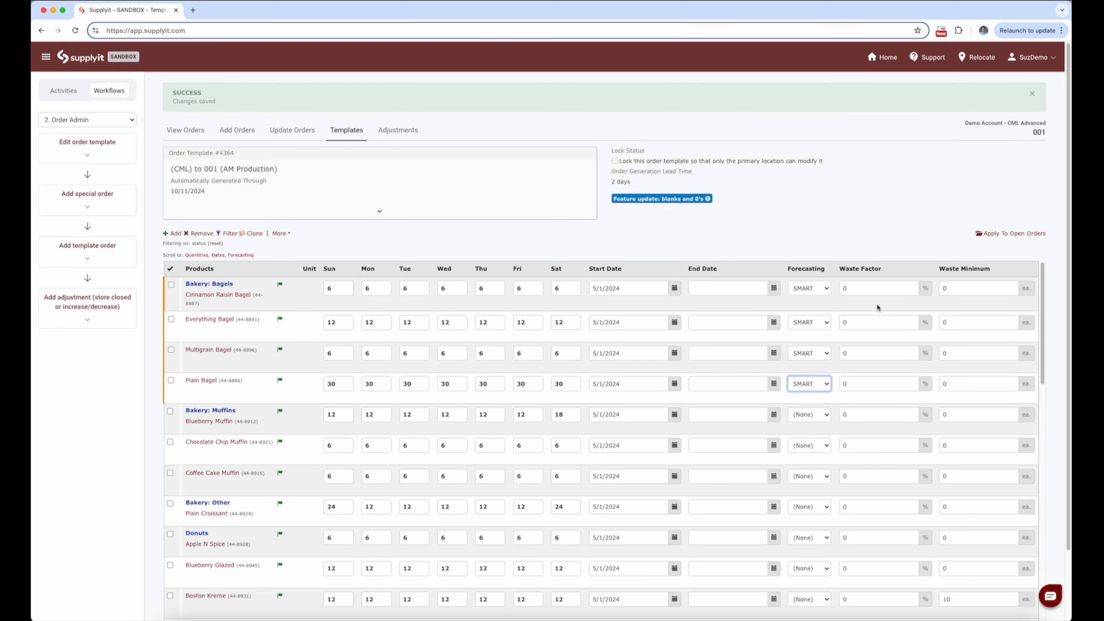
Look through the remaining products' forecasting settings and set Forecasting to SMART for the Blueberry Muffin.
{"action": "scroll", "coordinate": [454, 526], "scroll_direction": "down", "scroll_amount": 5}
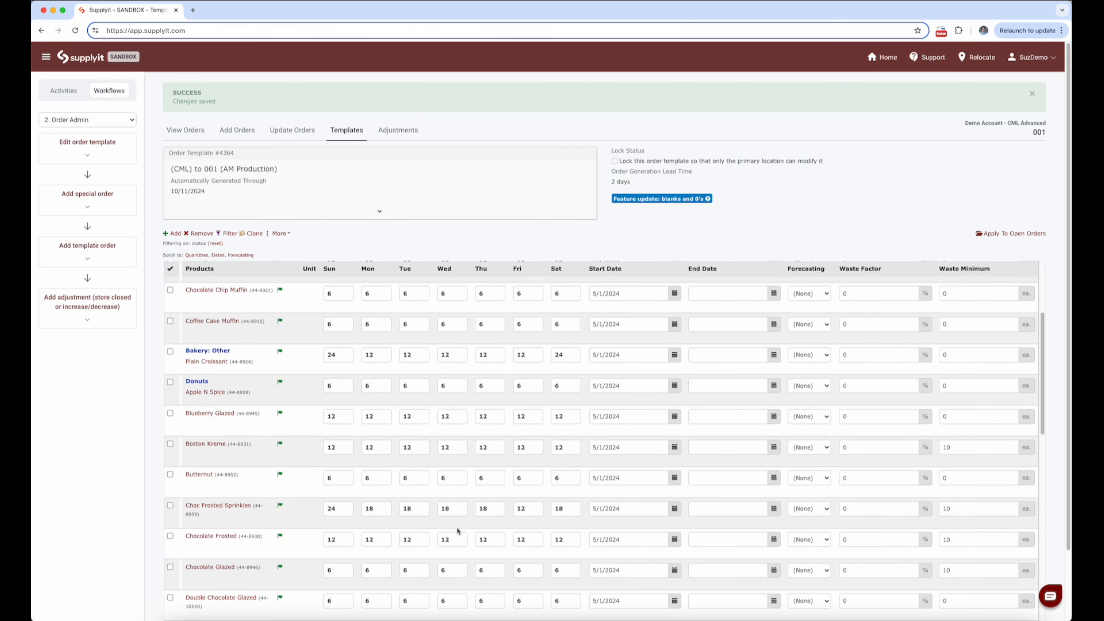
{"action": "scroll", "coordinate": [457, 530], "scroll_direction": "down", "scroll_amount": 8}
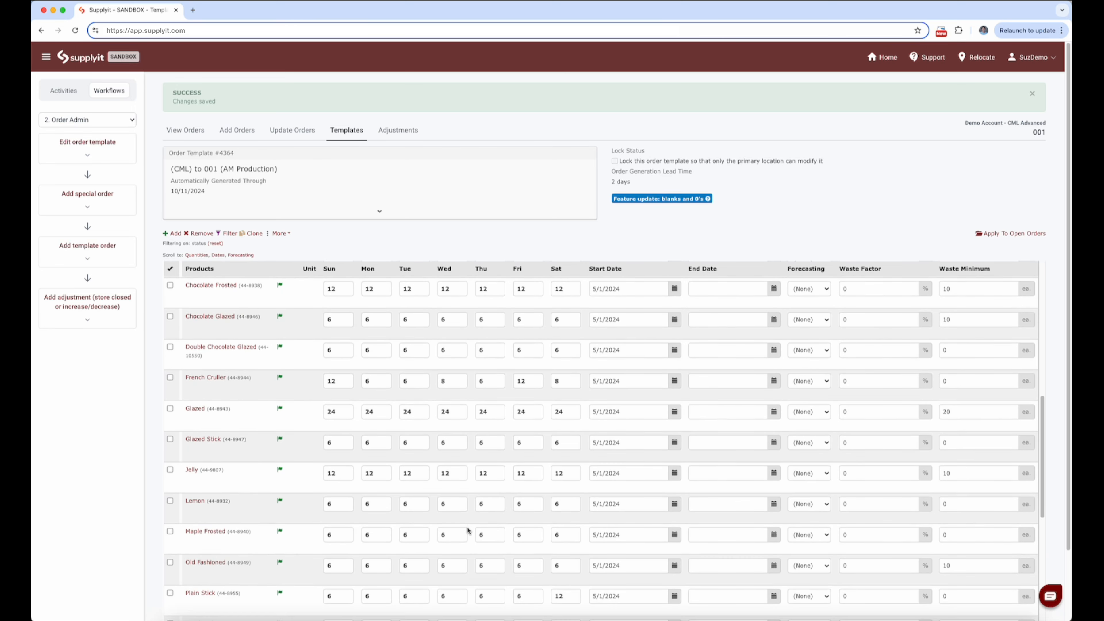
{"action": "scroll", "coordinate": [468, 530], "scroll_direction": "down", "scroll_amount": 2}
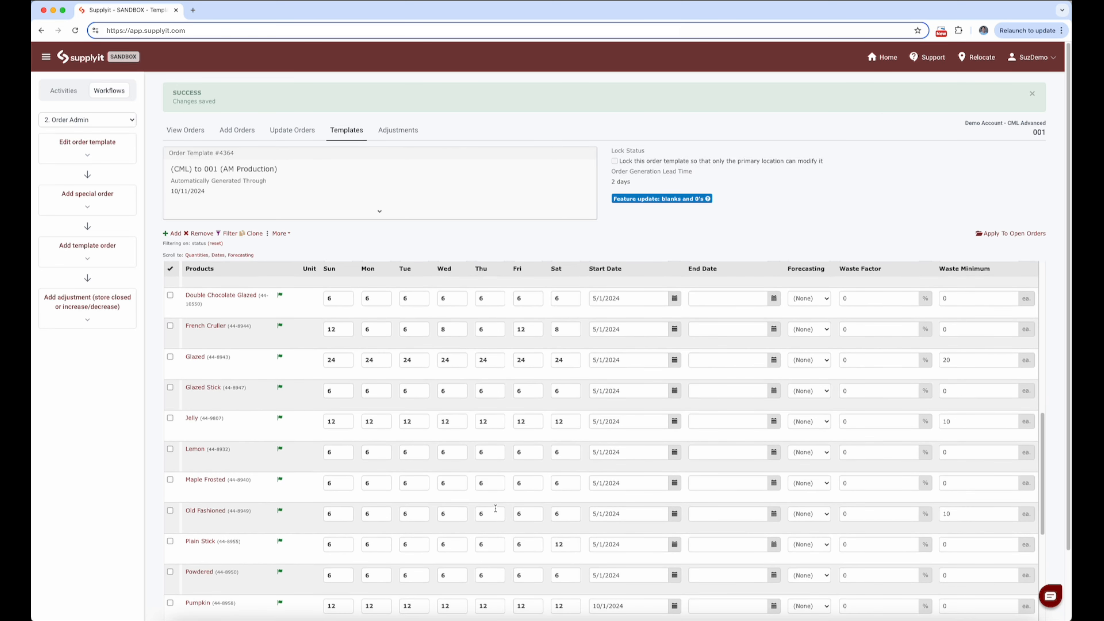
{"action": "scroll", "coordinate": [495, 513], "scroll_direction": "down", "scroll_amount": 2}
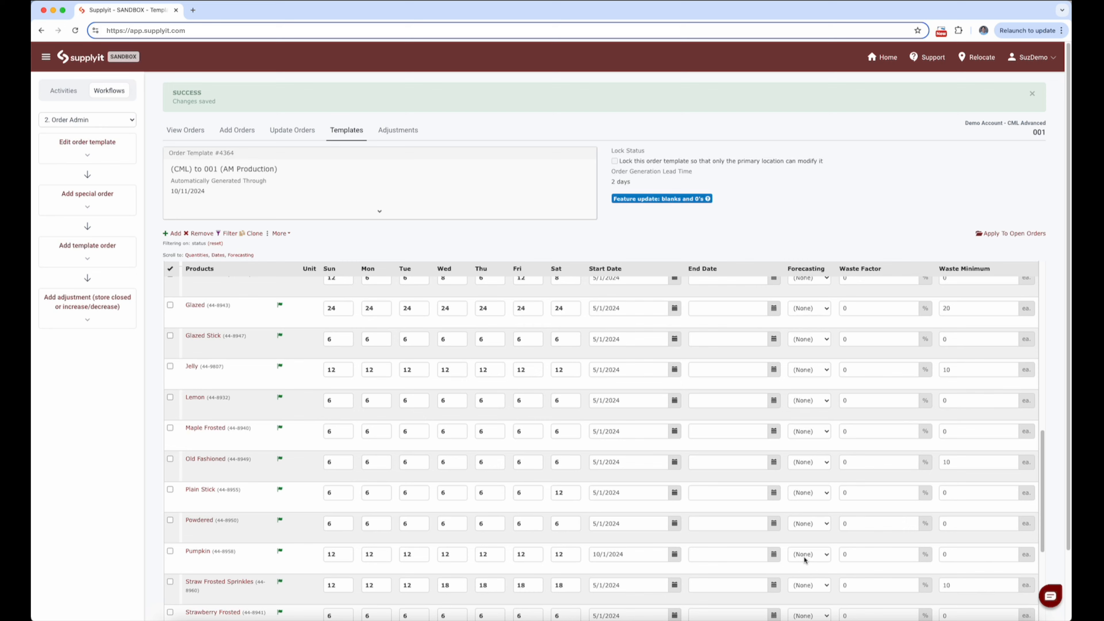
{"action": "scroll", "coordinate": [807, 421], "scroll_direction": "up", "scroll_amount": 10}
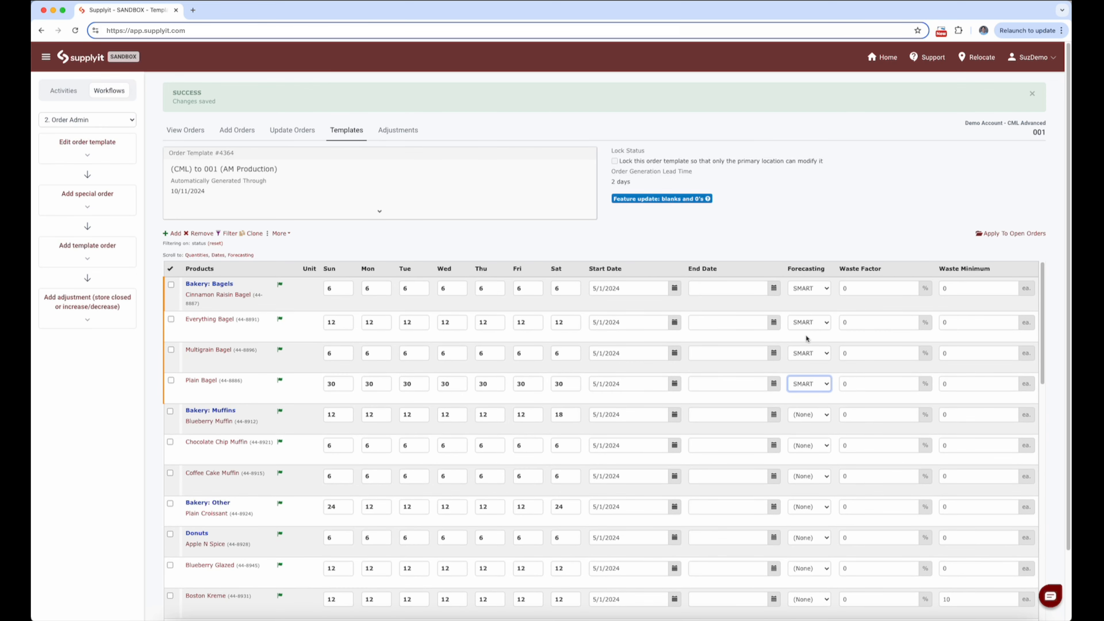
{"action": "left_click", "coordinate": [807, 418]}
{"action": "left_click", "coordinate": [808, 433]}
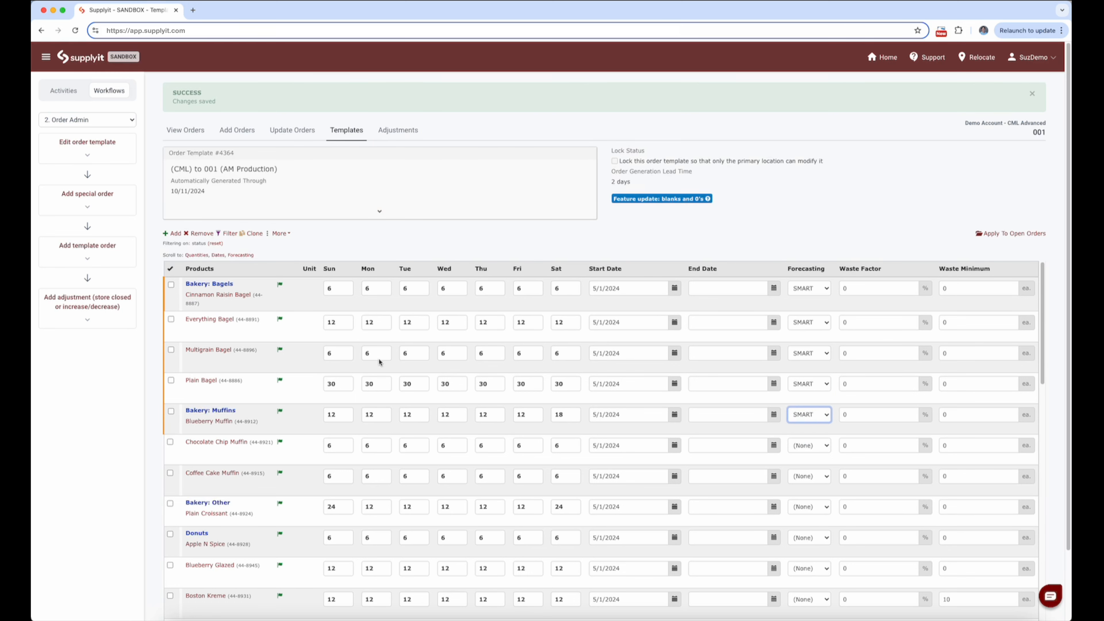
Clone the Cinnamon Raisin Bagel's Forecasting=SMART setting to all products except Pumpkin and save the order template.
{"action": "left_click", "coordinate": [171, 269]}
{"action": "scroll", "coordinate": [217, 500], "scroll_direction": "down", "scroll_amount": 4}
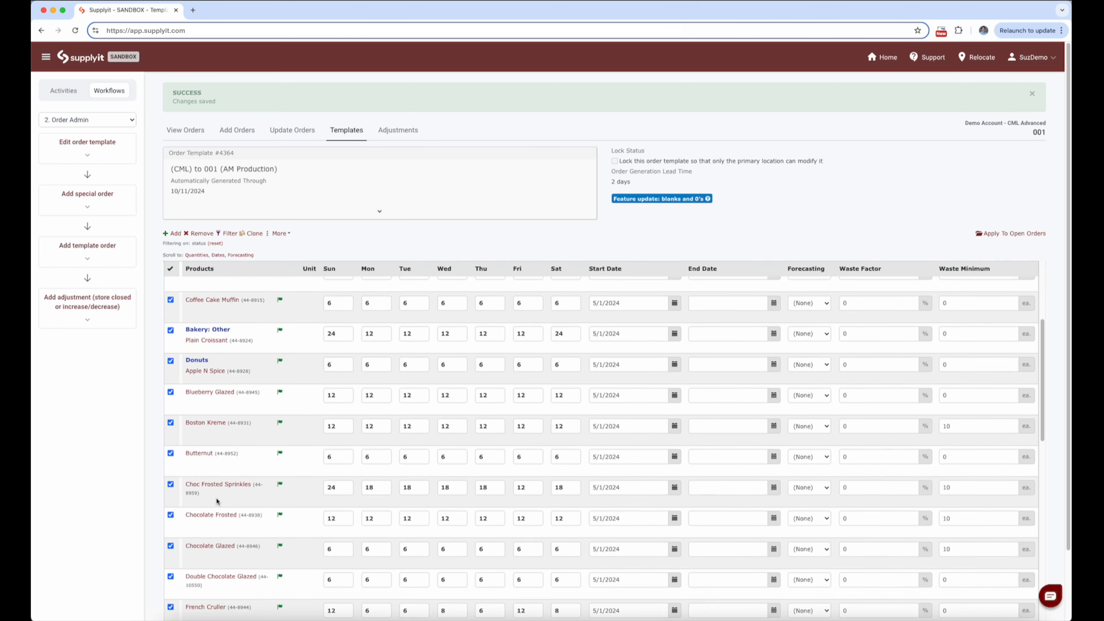
{"action": "scroll", "coordinate": [216, 501], "scroll_direction": "down", "scroll_amount": 6}
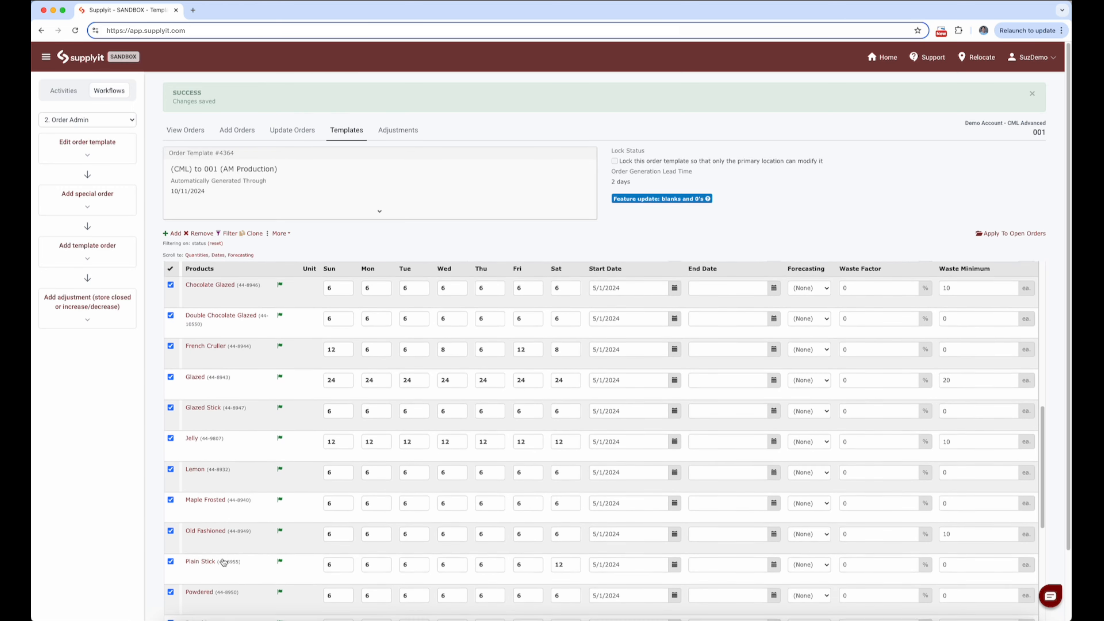
{"action": "scroll", "coordinate": [223, 561], "scroll_direction": "down", "scroll_amount": 3}
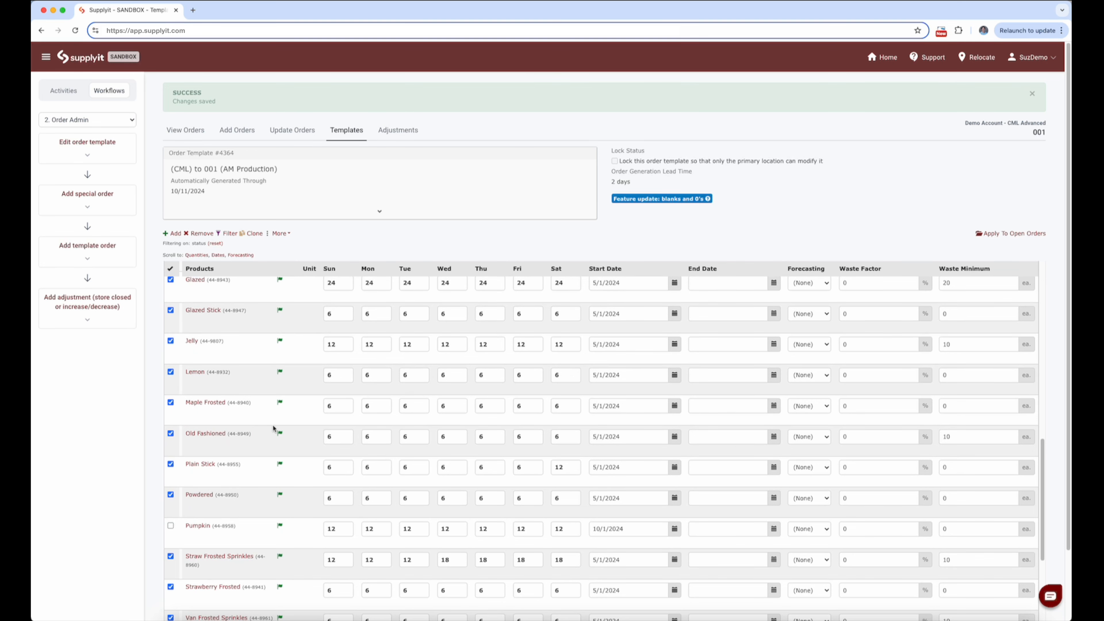
{"action": "scroll", "coordinate": [274, 437], "scroll_direction": "up", "scroll_amount": 5}
{"action": "scroll", "coordinate": [270, 434], "scroll_direction": "up", "scroll_amount": 3}
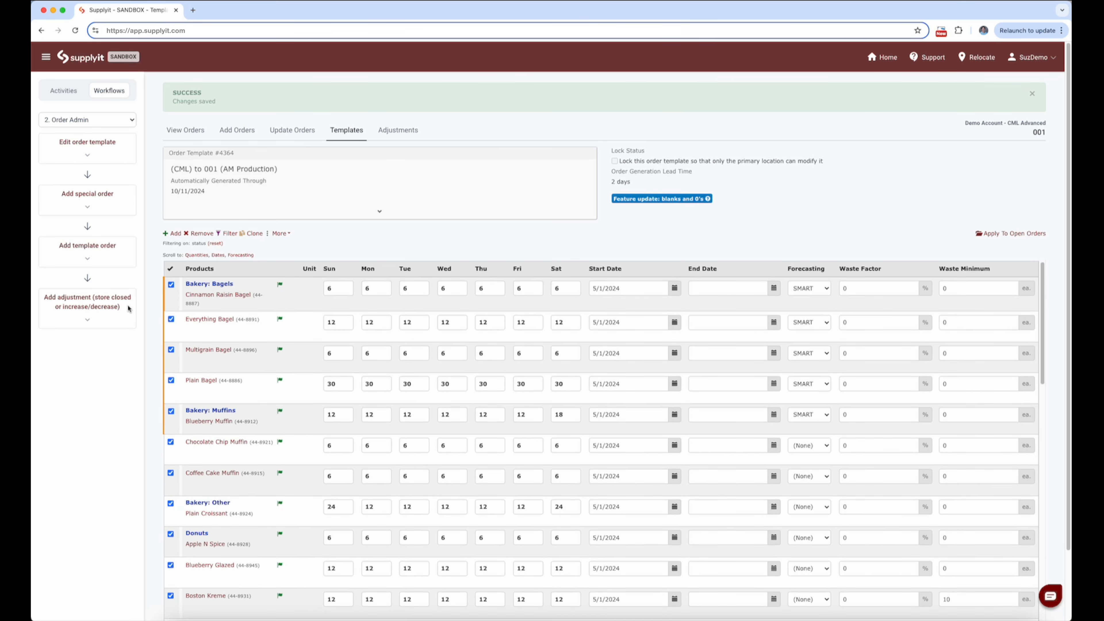
{"action": "left_click", "coordinate": [255, 234]}
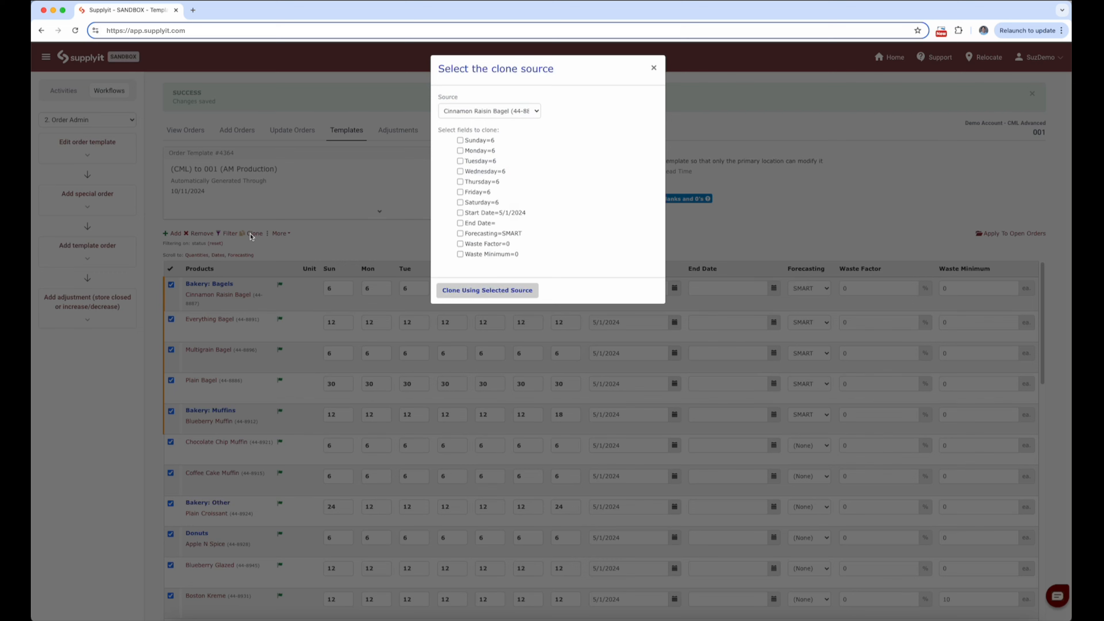
{"action": "left_click", "coordinate": [459, 234]}
{"action": "left_click", "coordinate": [467, 292]}
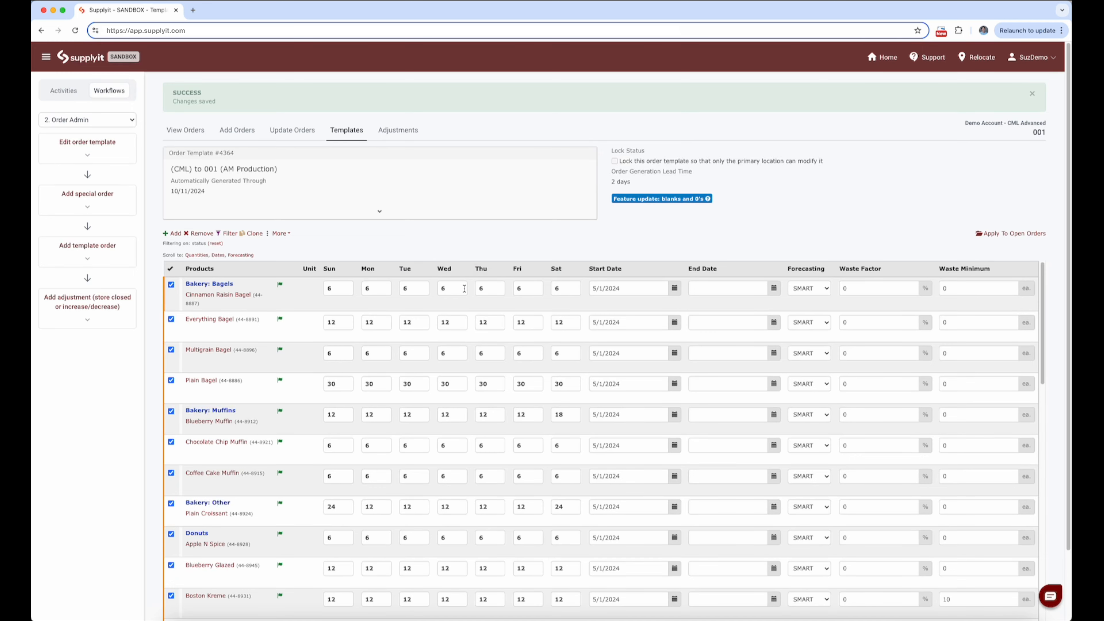
{"action": "scroll", "coordinate": [194, 541], "scroll_direction": "down", "scroll_amount": 15}
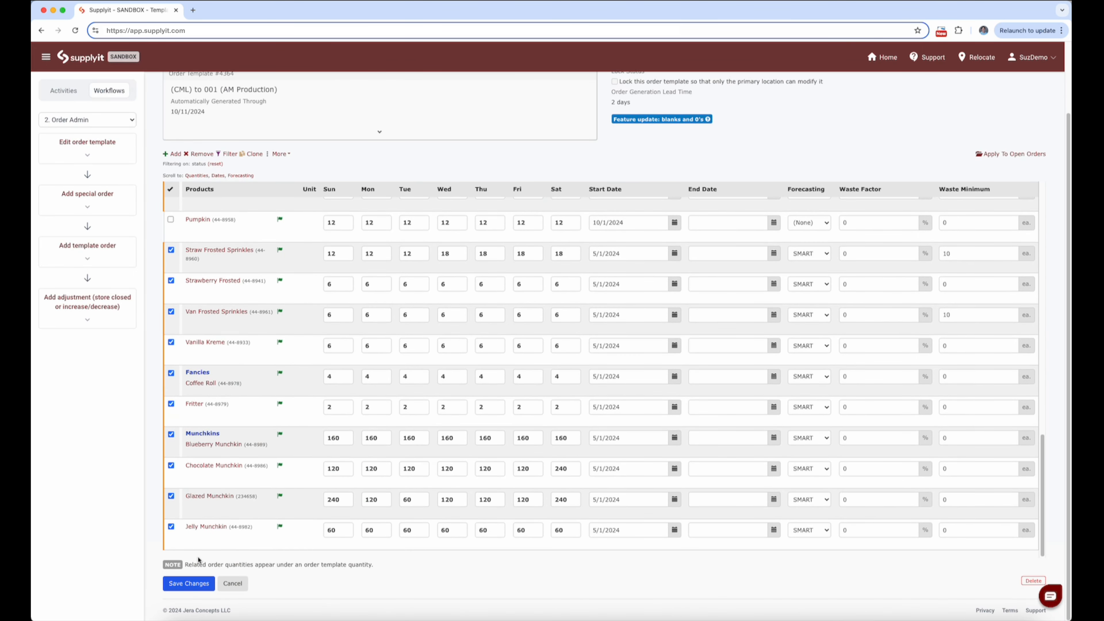
{"action": "left_click", "coordinate": [190, 583]}
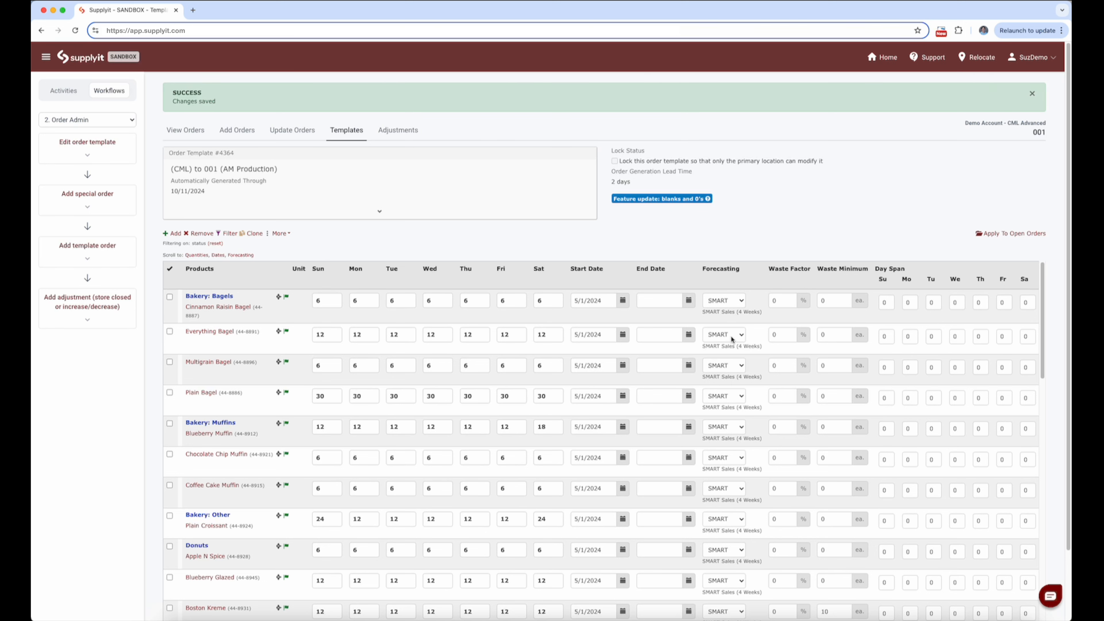
Check the saved Forecasting settings of the template's products from the bagels down to the Coffee Roll.
{"action": "scroll", "coordinate": [721, 489], "scroll_direction": "down", "scroll_amount": 3}
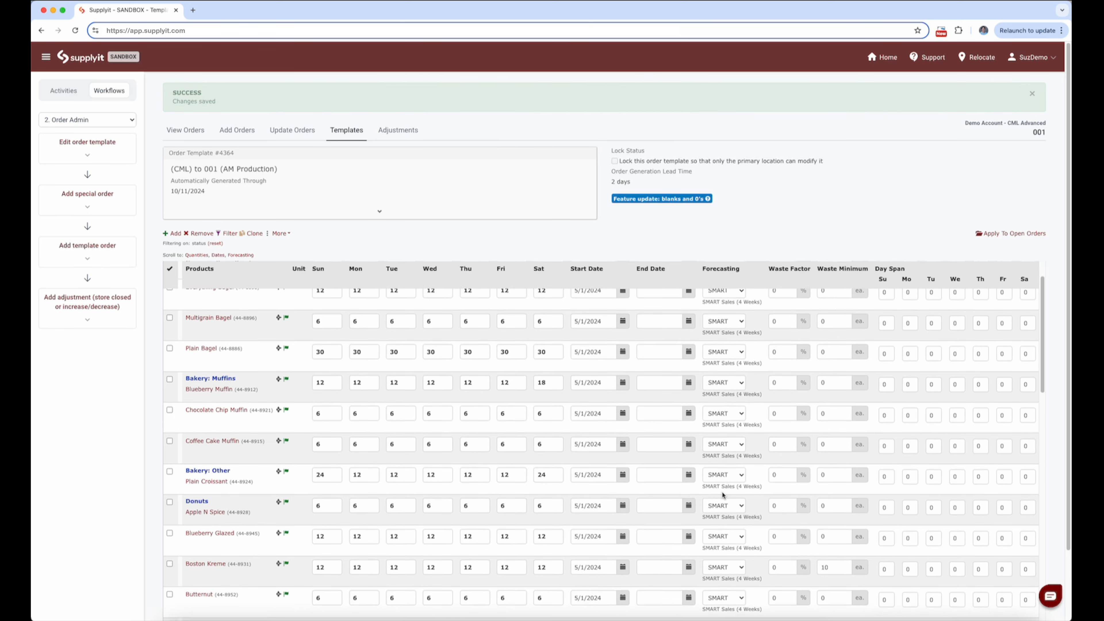
{"action": "scroll", "coordinate": [721, 496], "scroll_direction": "down", "scroll_amount": 6}
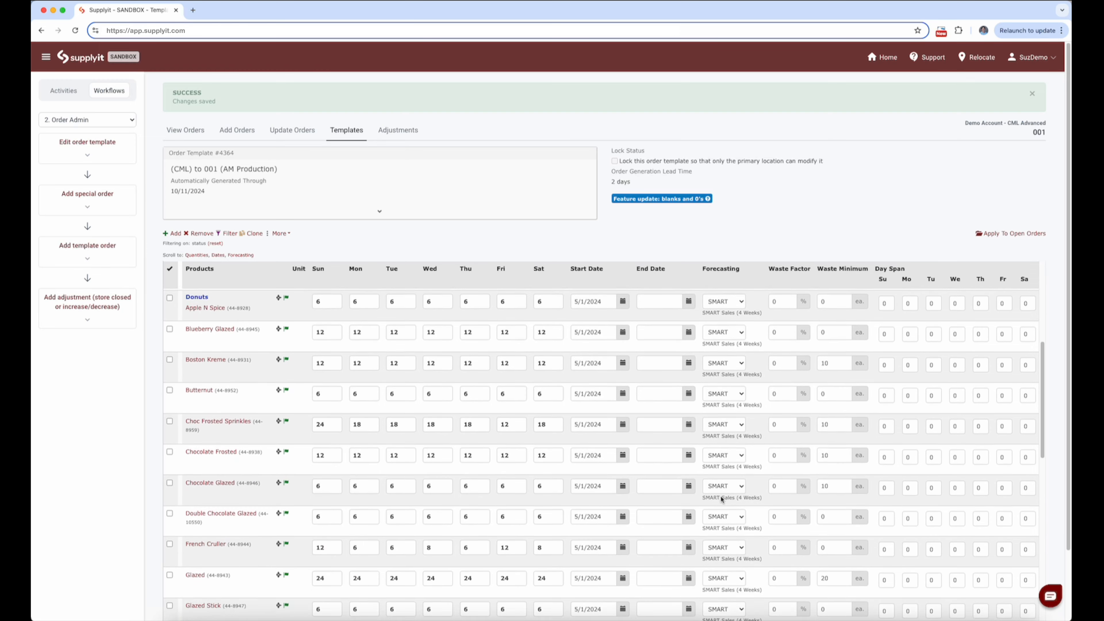
{"action": "scroll", "coordinate": [729, 541], "scroll_direction": "down", "scroll_amount": 9}
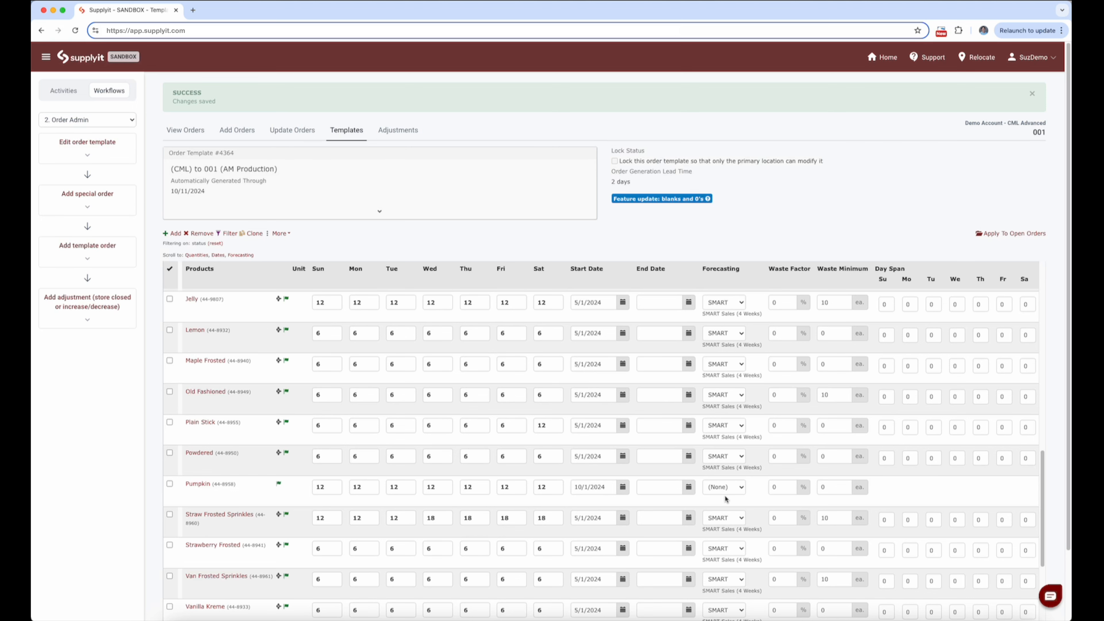
{"action": "scroll", "coordinate": [1037, 270], "scroll_direction": "down", "scroll_amount": 2}
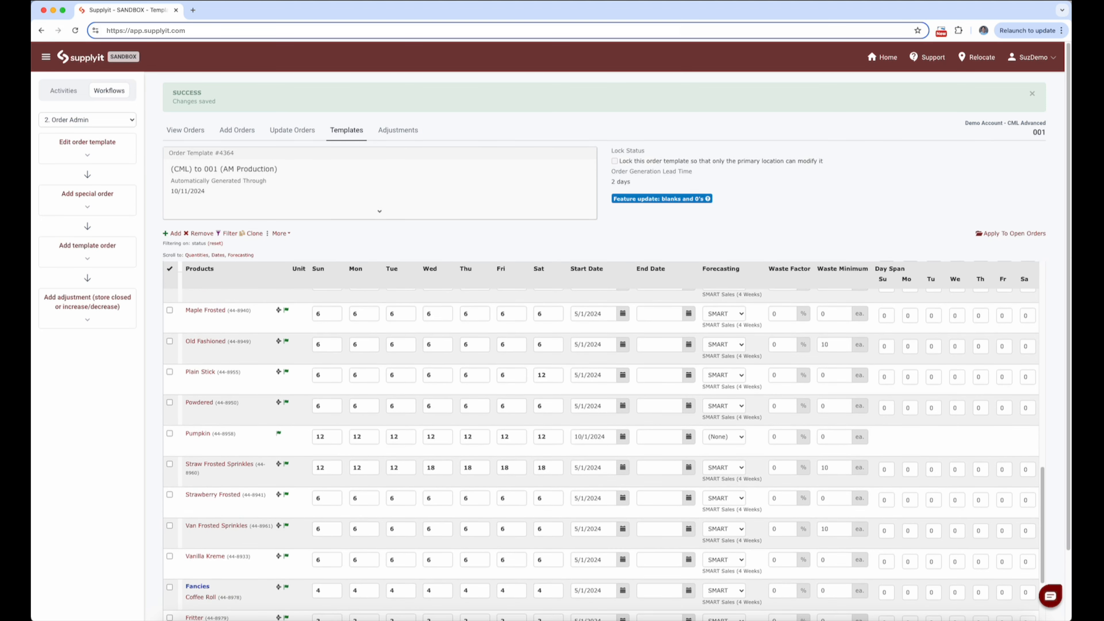
{"action": "scroll", "coordinate": [711, 418], "scroll_direction": "up", "scroll_amount": 2}
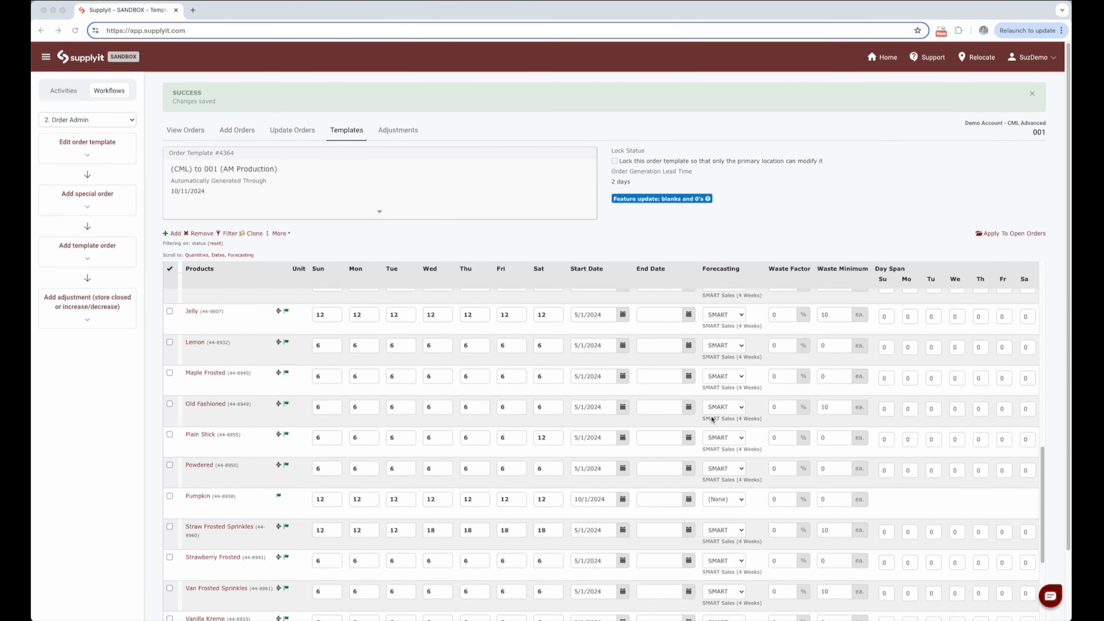
{"action": "scroll", "coordinate": [712, 419], "scroll_direction": "up", "scroll_amount": 10}
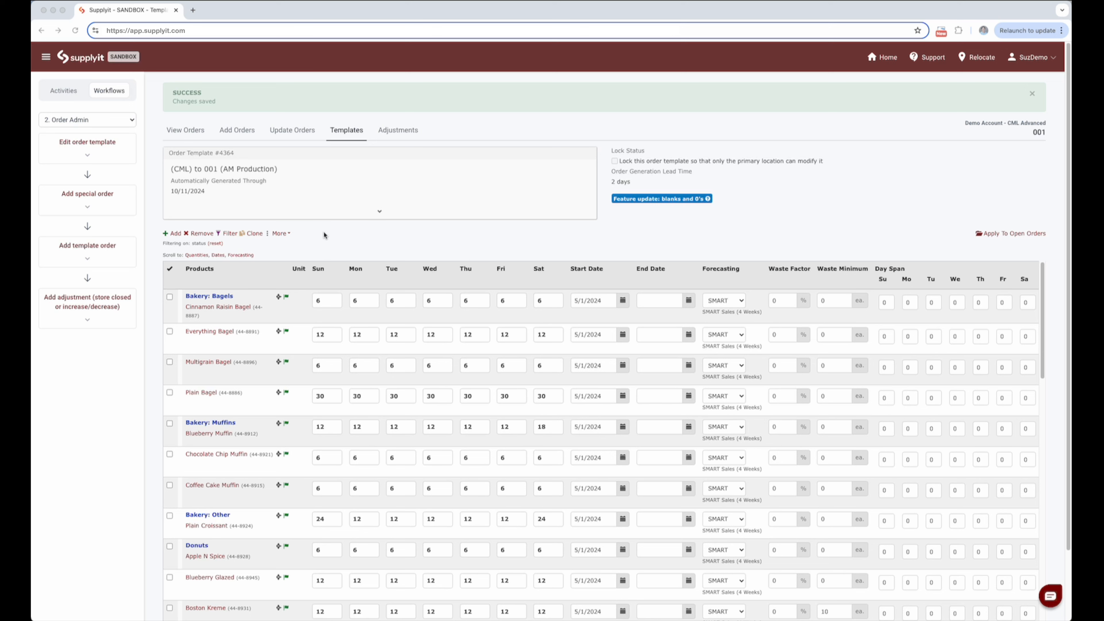
Preview the order generated from the AM Production template and display it as a Summary by product group.
{"action": "left_click", "coordinate": [279, 234]}
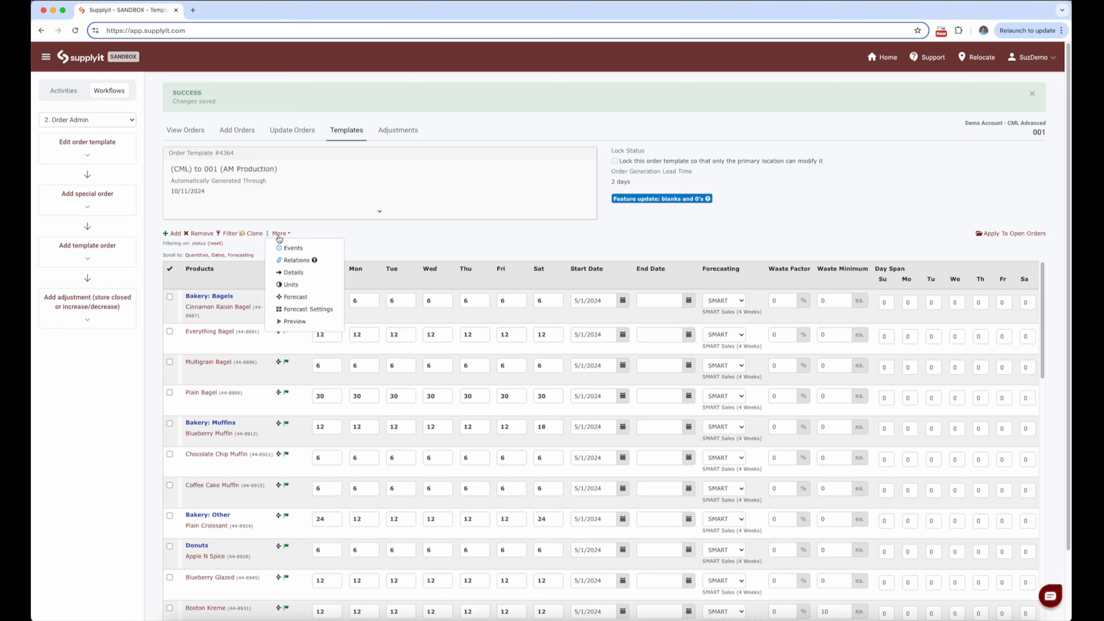
{"action": "left_click", "coordinate": [295, 325]}
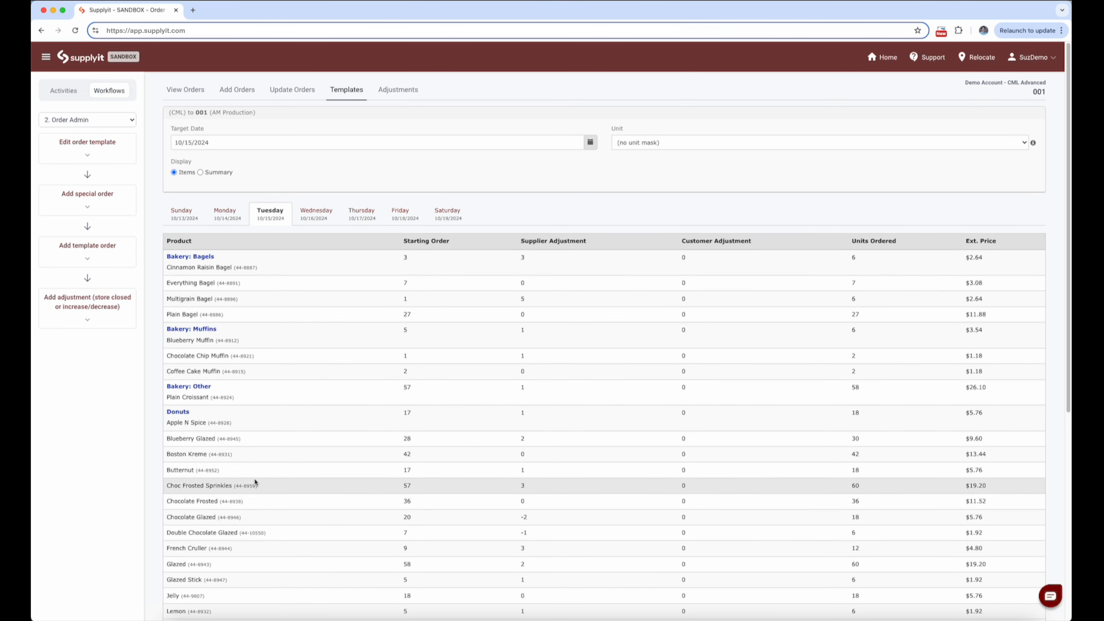
{"action": "left_click", "coordinate": [201, 173]}
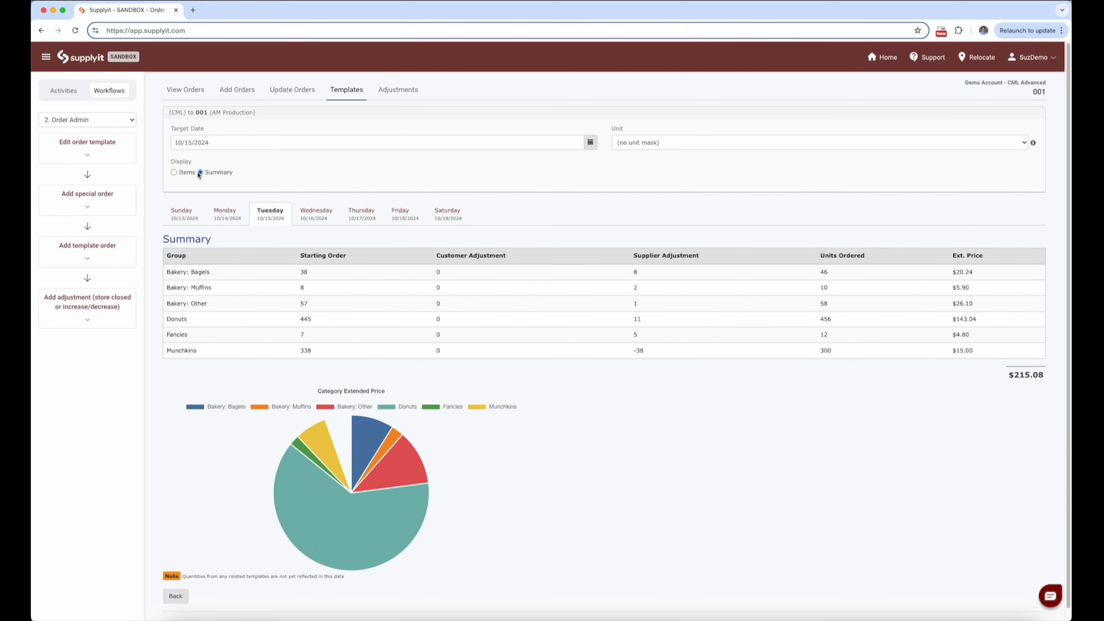